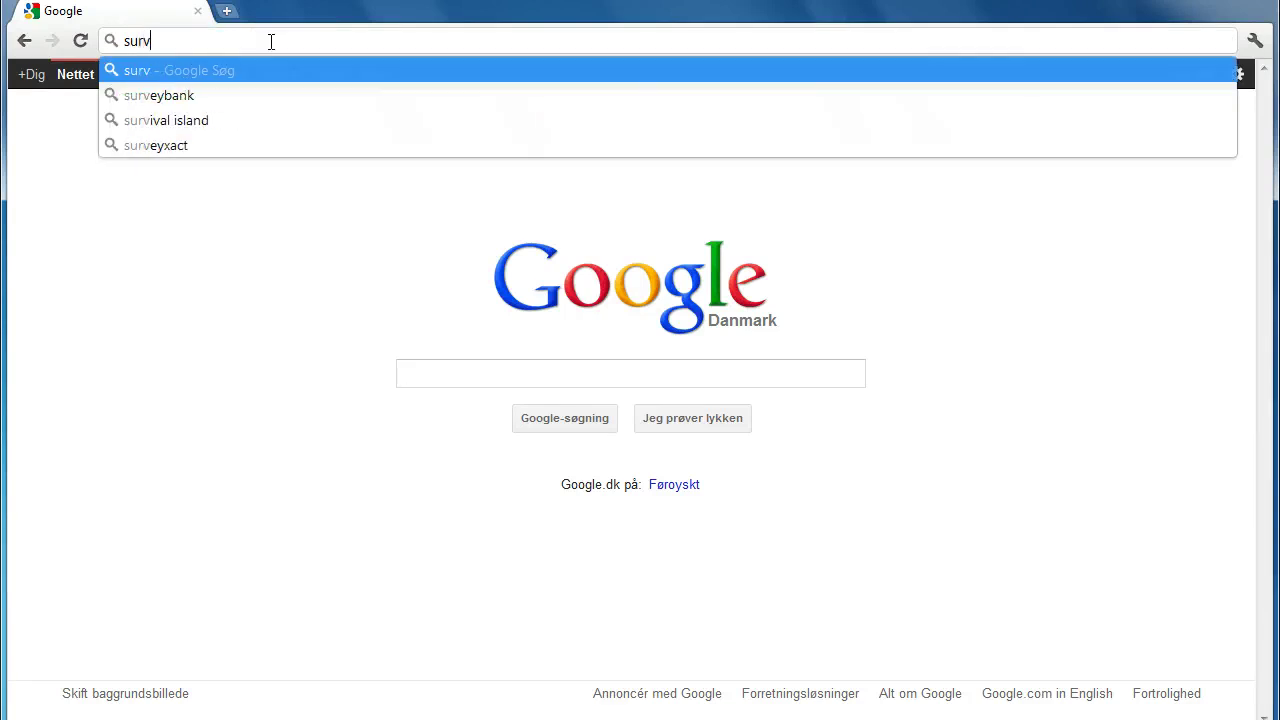
Go to surveybanken.aau.dk and start SurveyBanken from its front page.
text(ey)
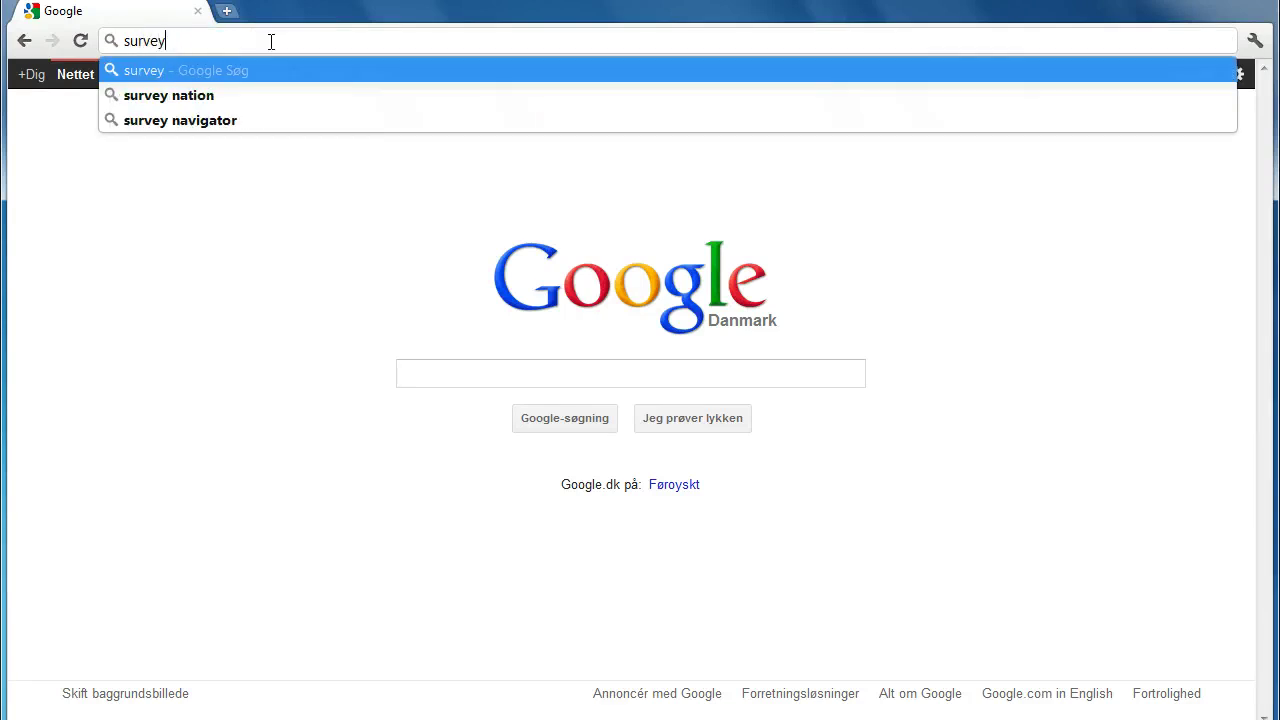
text(nabanken.)
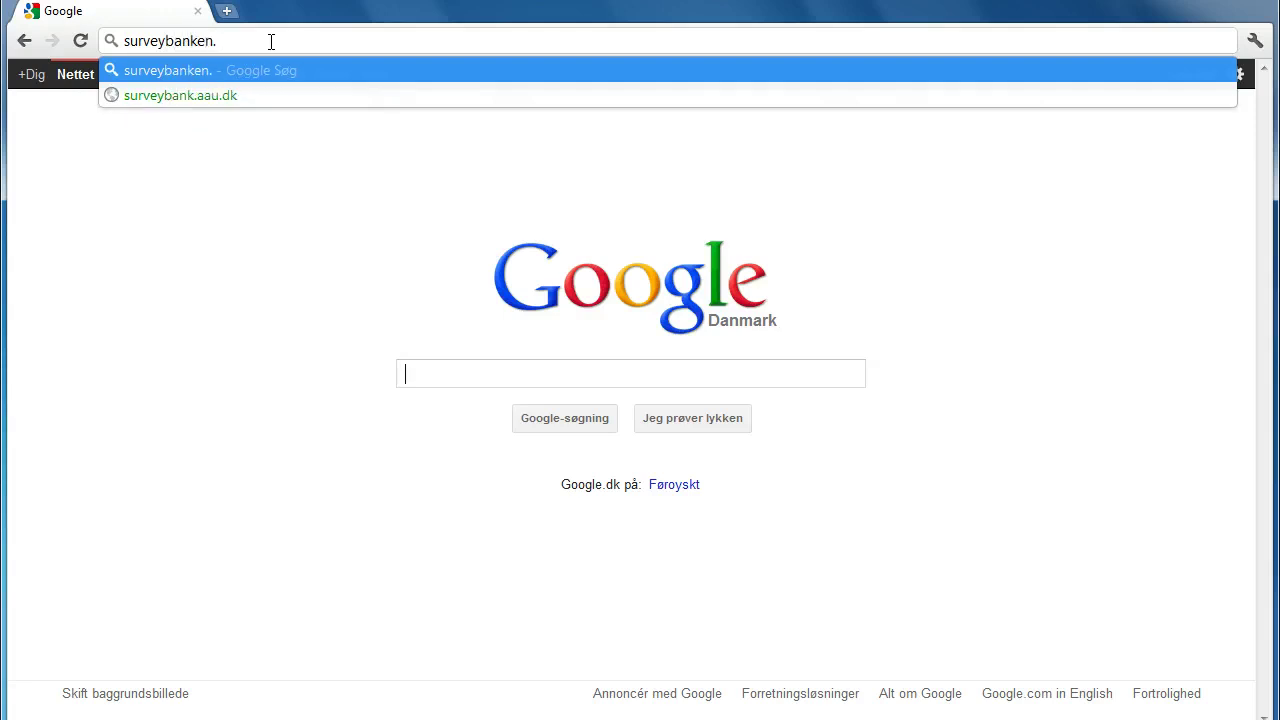
text(aau.dk)
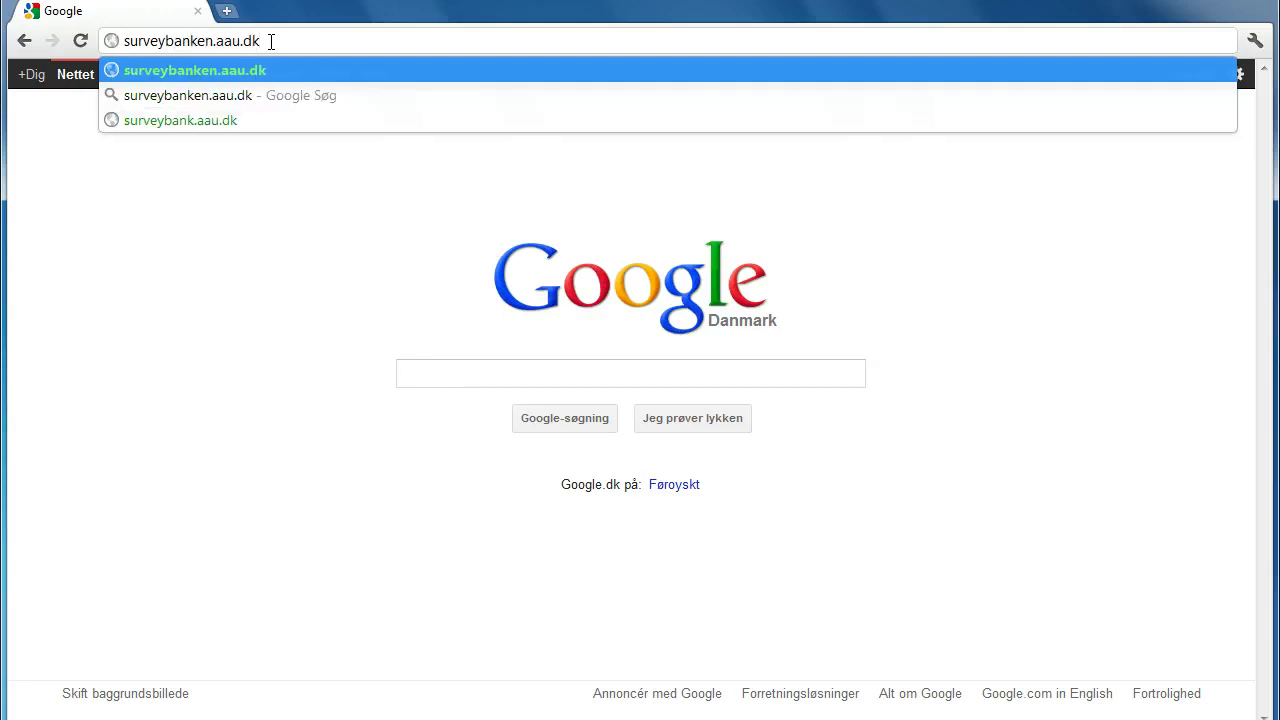
key(Return)
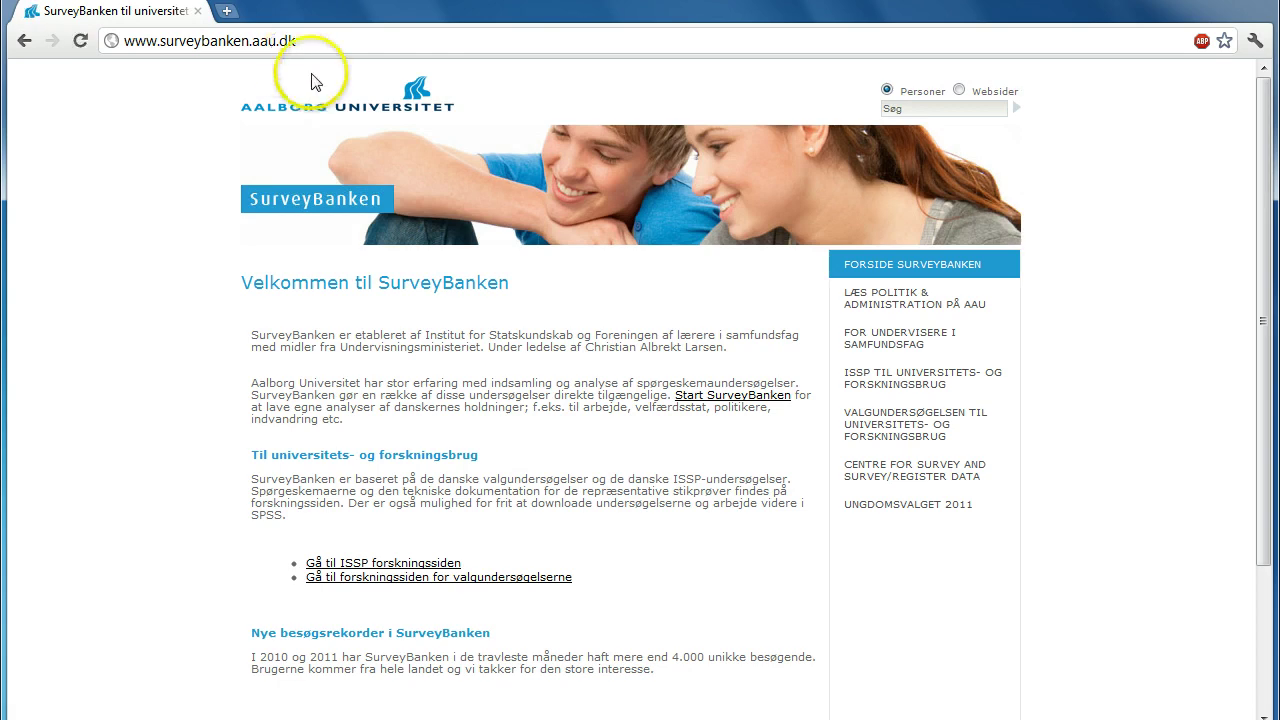
scroll(676, 318, down, 3)
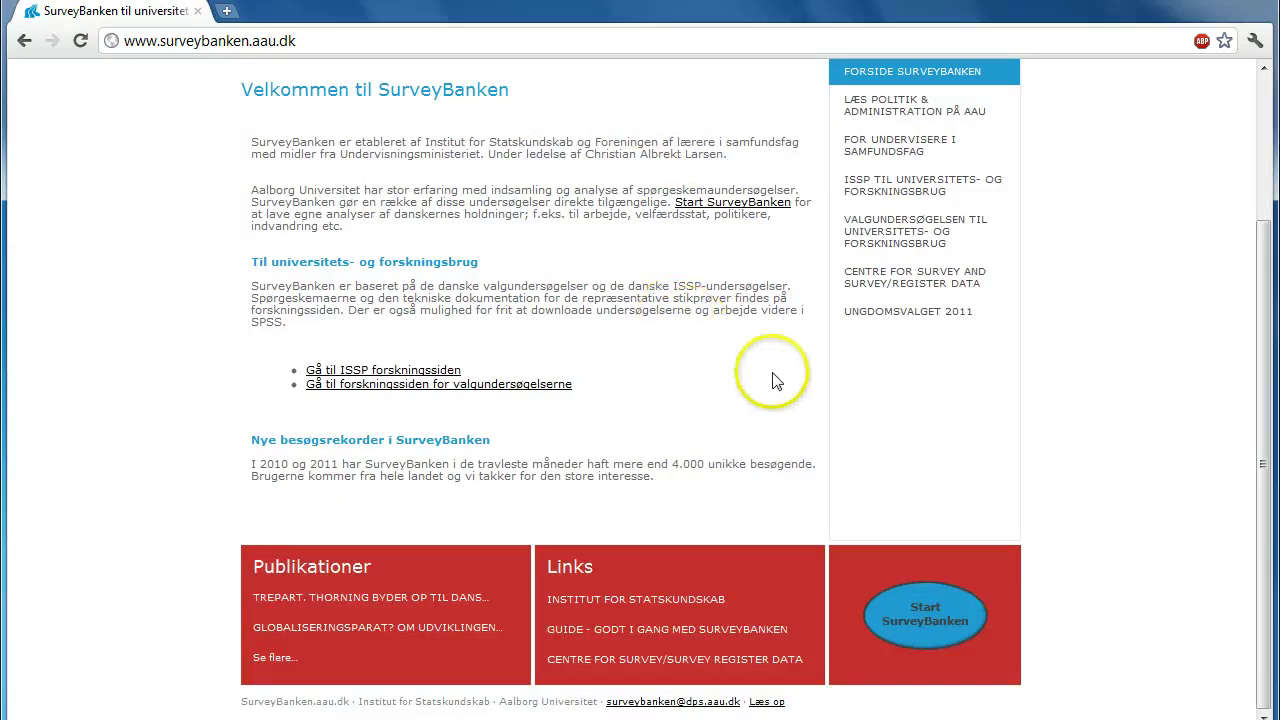
click(900, 612)
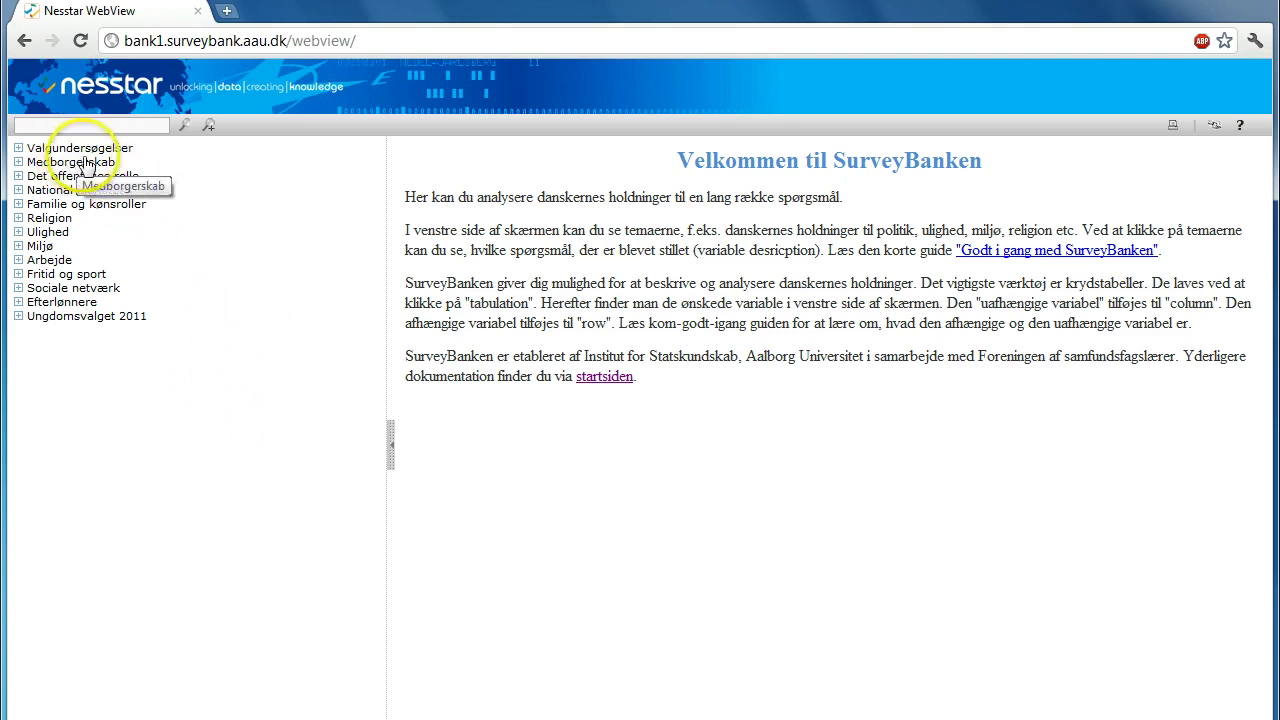
Open the dataset Valgundersøgelsen 2007 - foreløbig under Valgundersøgelser and expand the Baggrundsvariable group in its variable description.
click(18, 149)
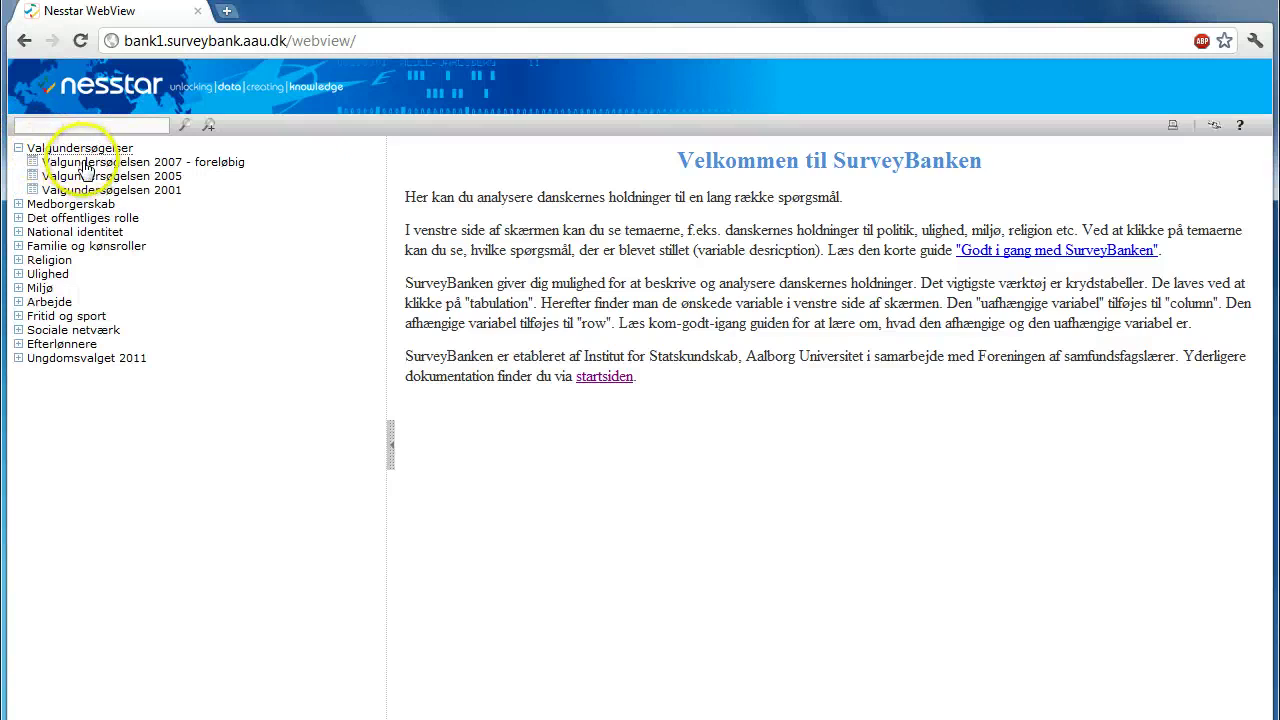
click(82, 165)
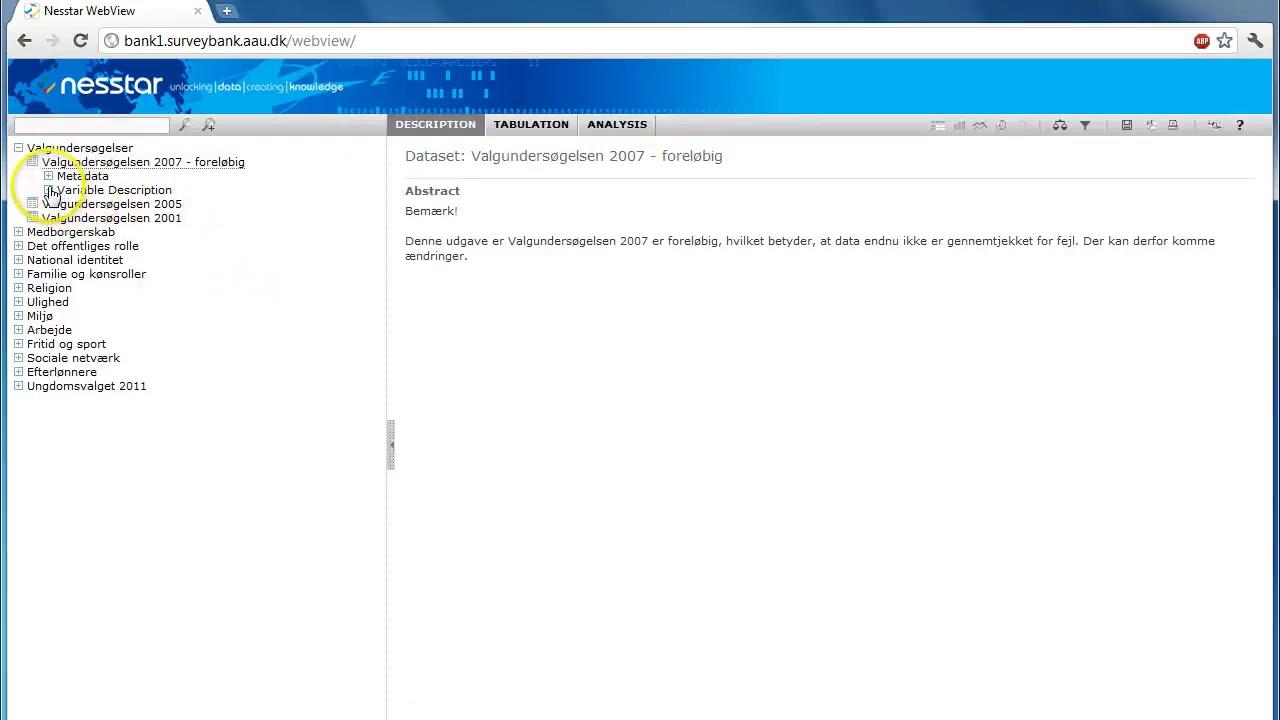
click(48, 190)
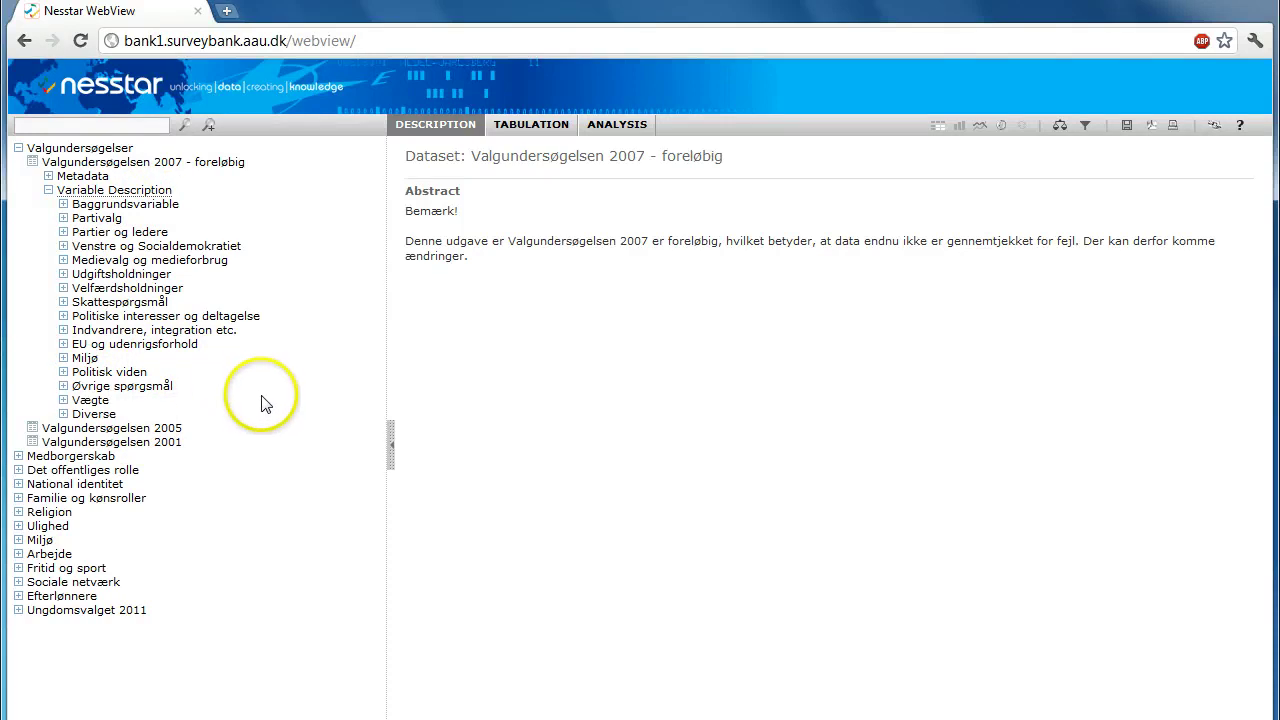
click(63, 204)
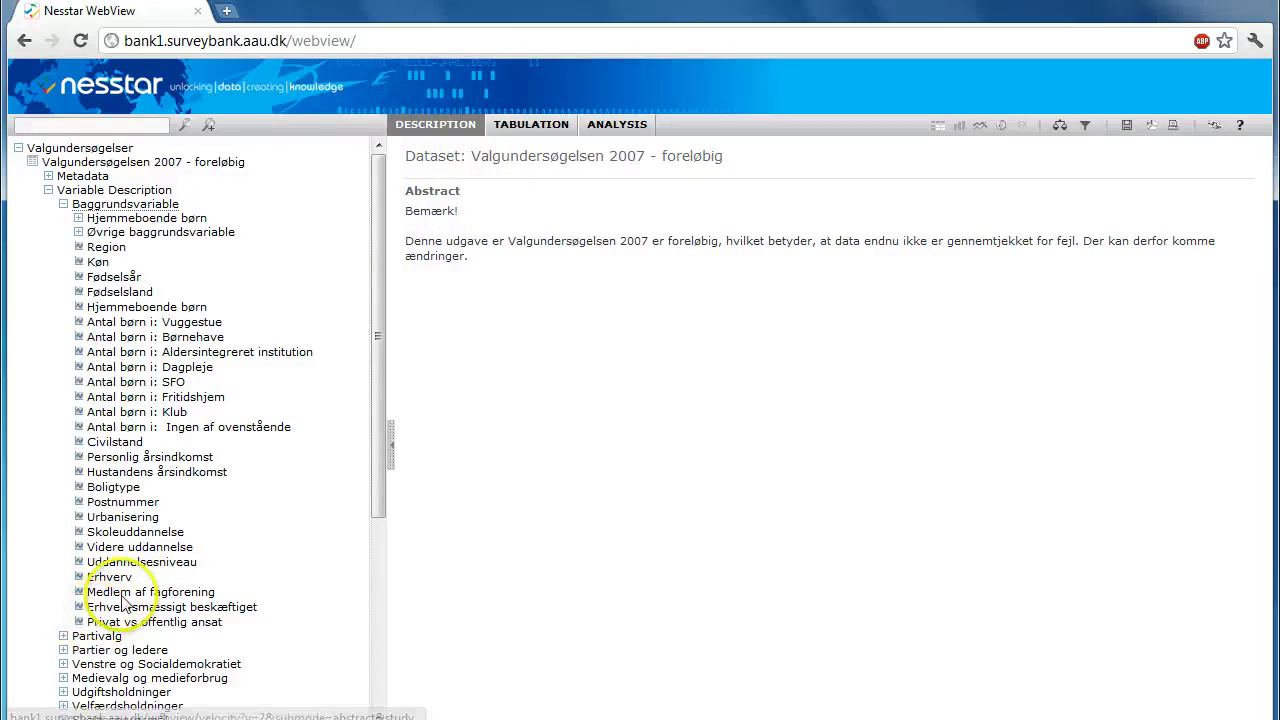
Examine the description of Skoleuddannelse, including its number of valid cases, and the description of Videre uddannelse.
click(138, 532)
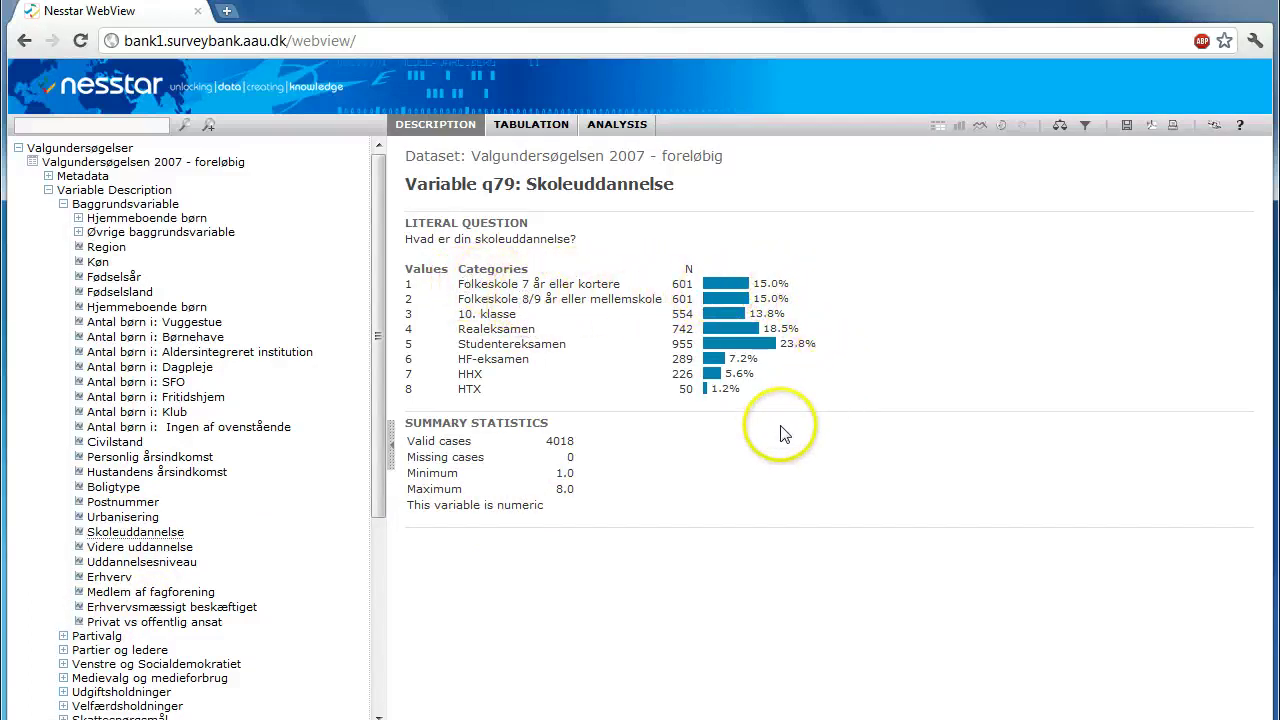
click(550, 441)
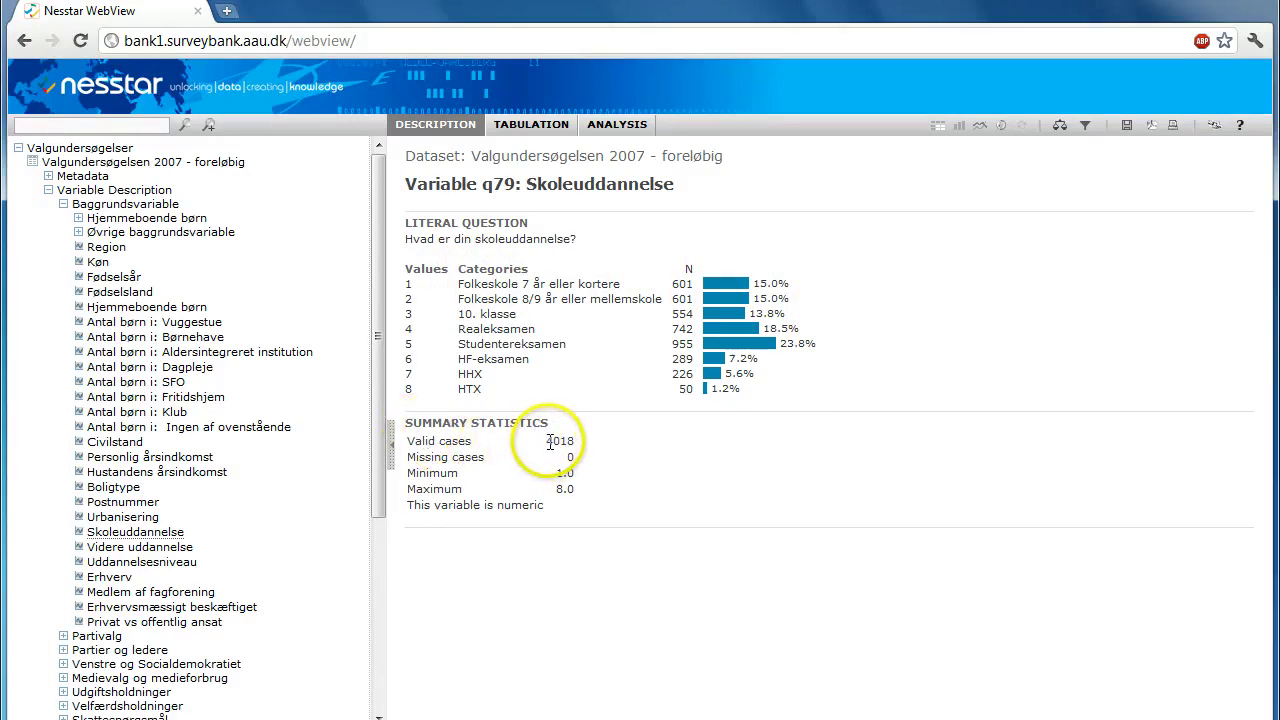
drag(550, 441, 567, 441)
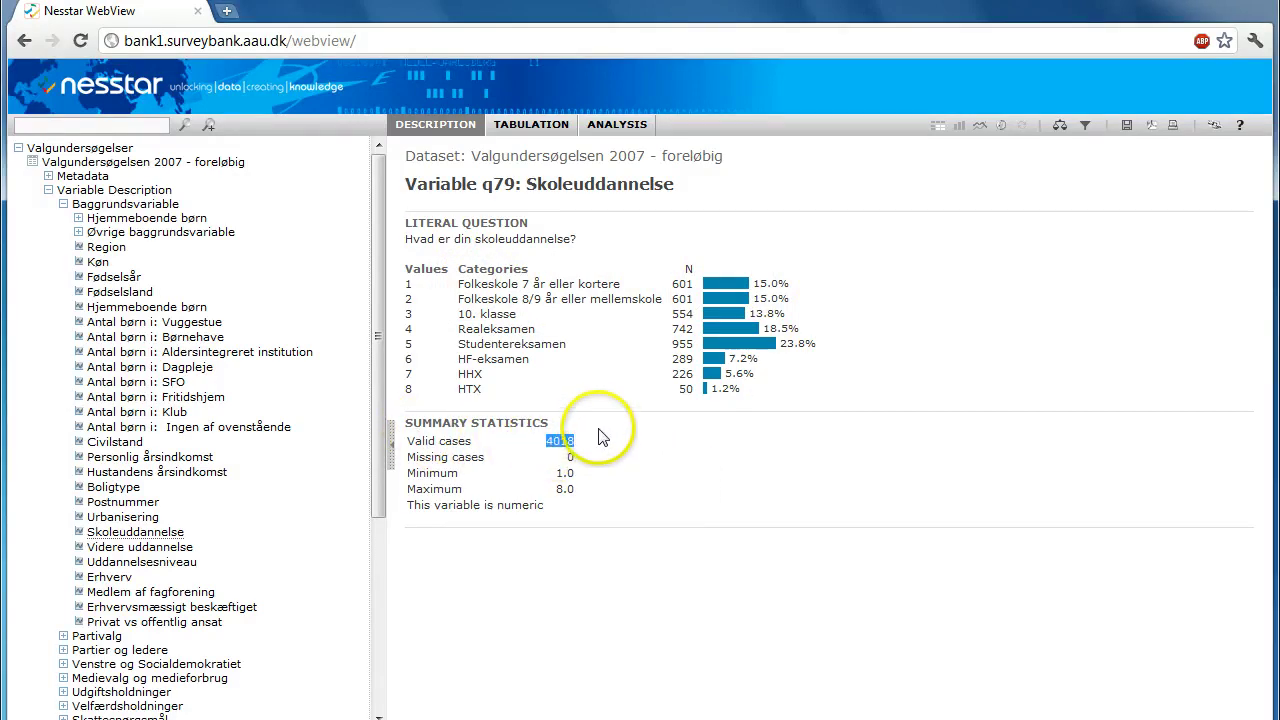
click(626, 470)
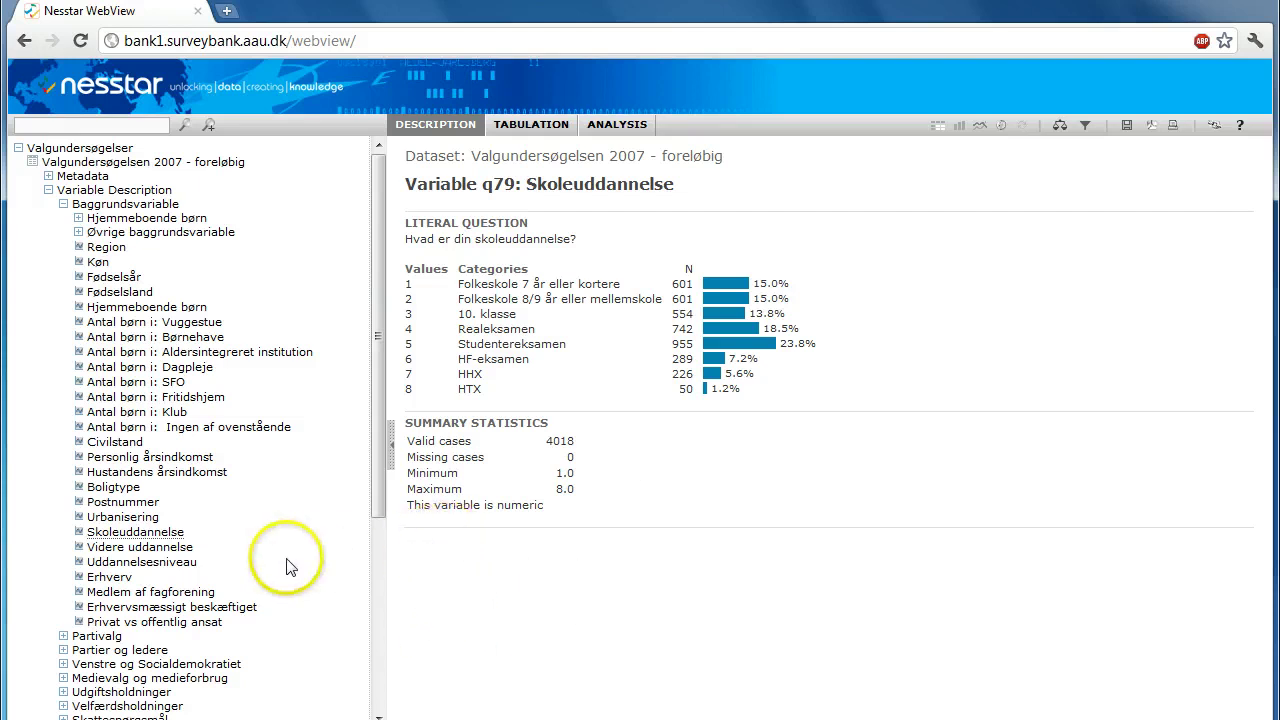
click(135, 547)
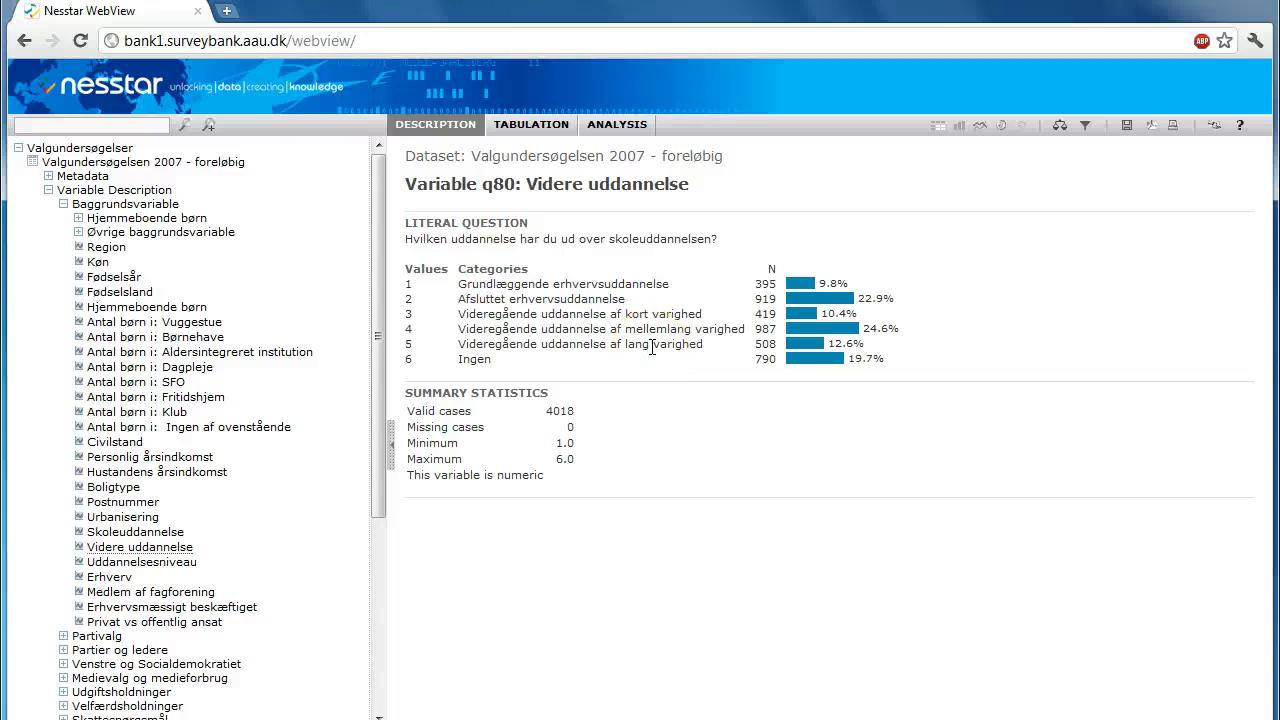
Start a tabulation with Videre uddannelse as the row variable.
click(521, 133)
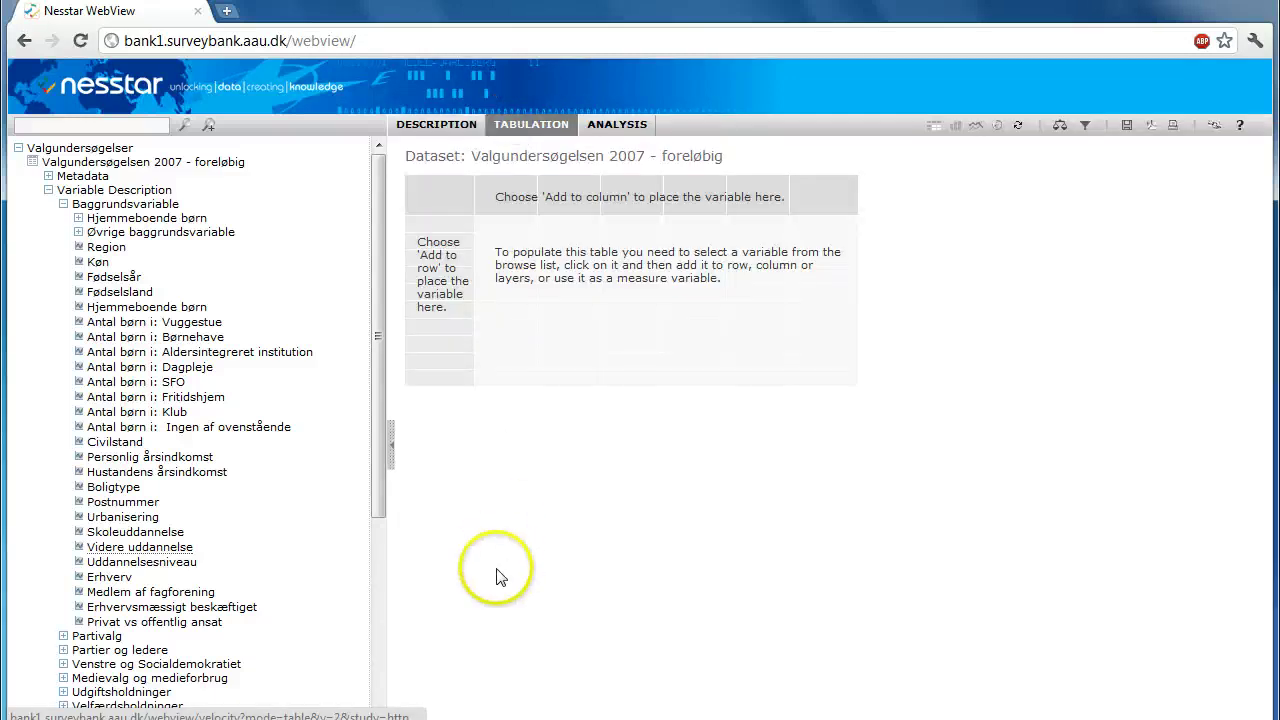
click(104, 549)
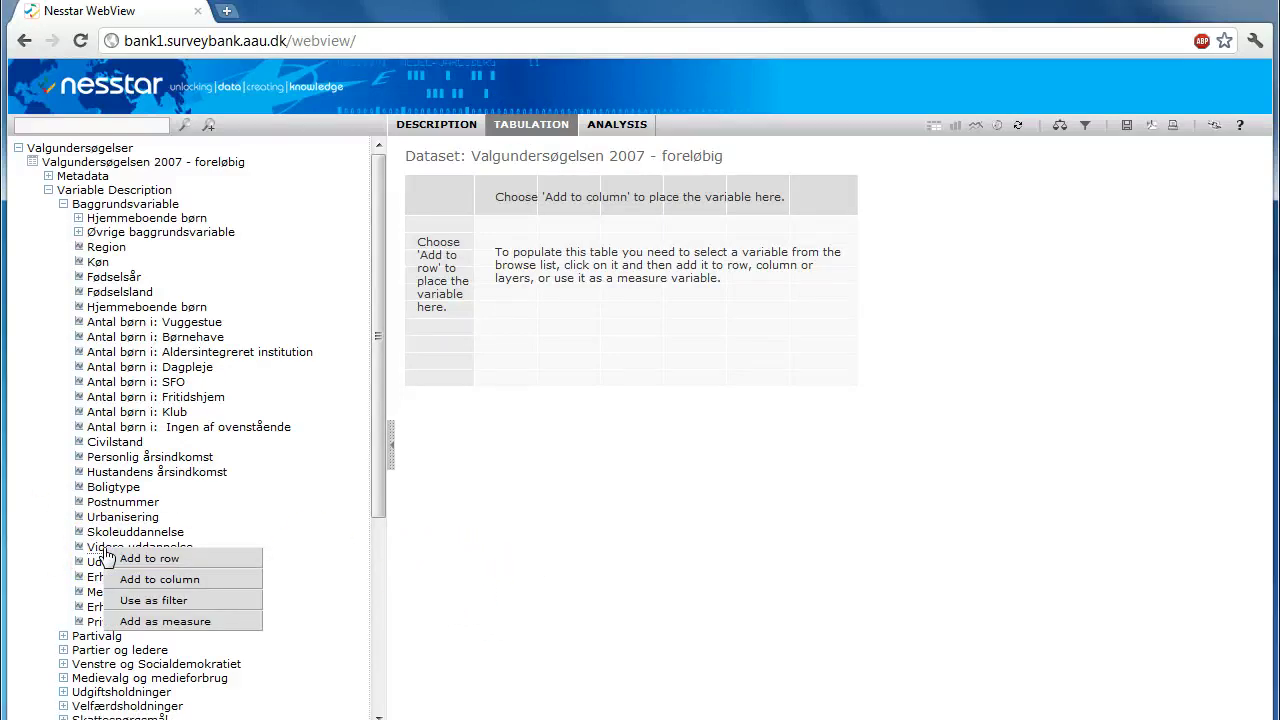
click(145, 560)
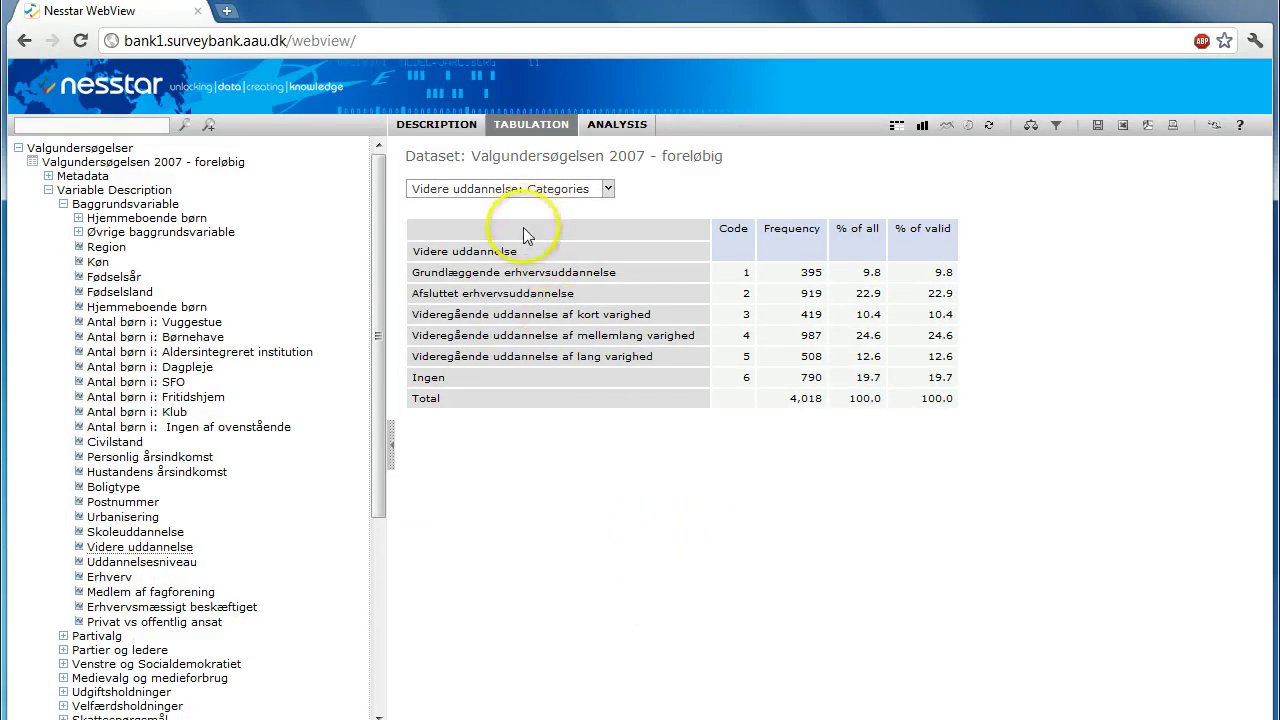
Collapse Baggrundsvariable, expand Indvandrere, integration etc., and view the description of Forbud mod hovedtørklæde.
click(63, 204)
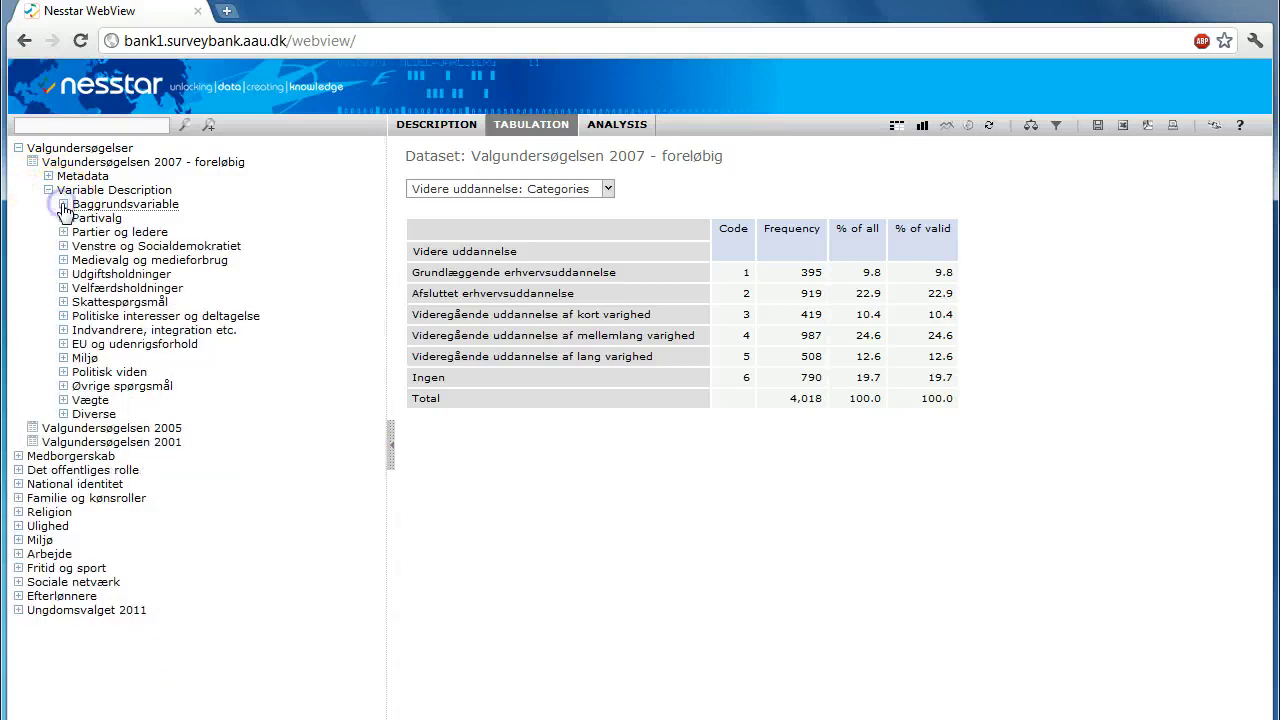
click(63, 330)
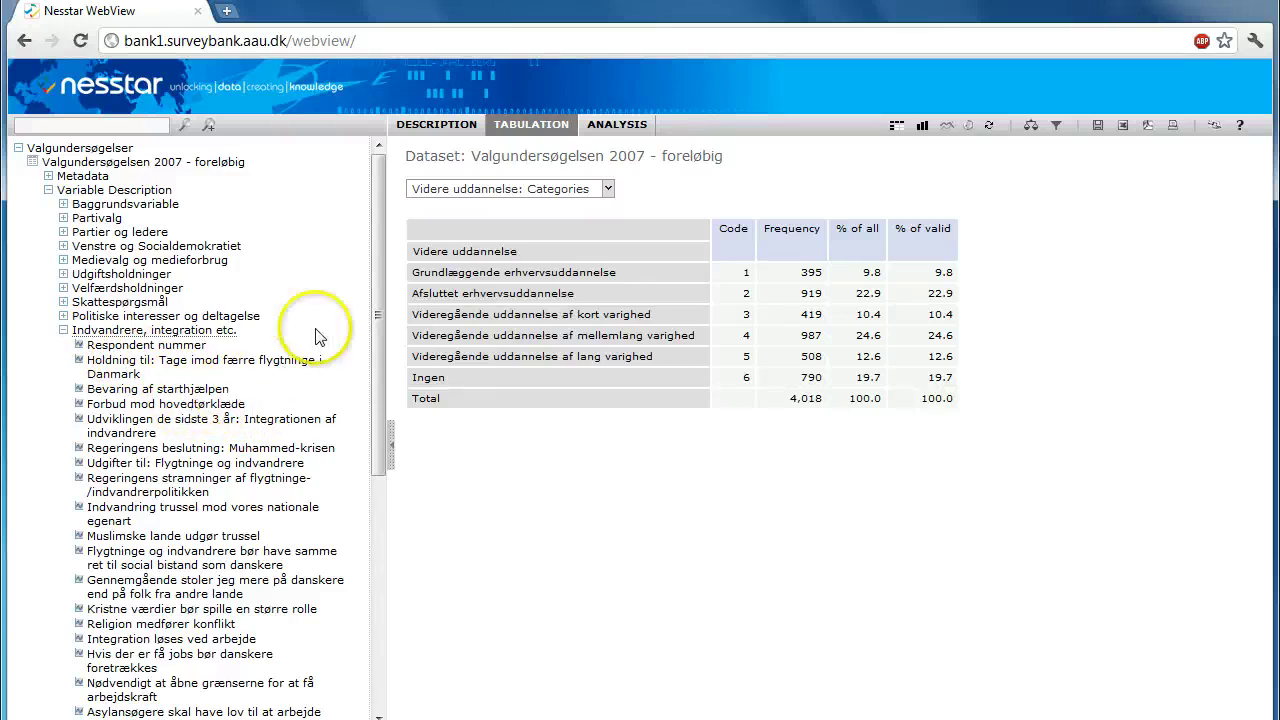
click(430, 124)
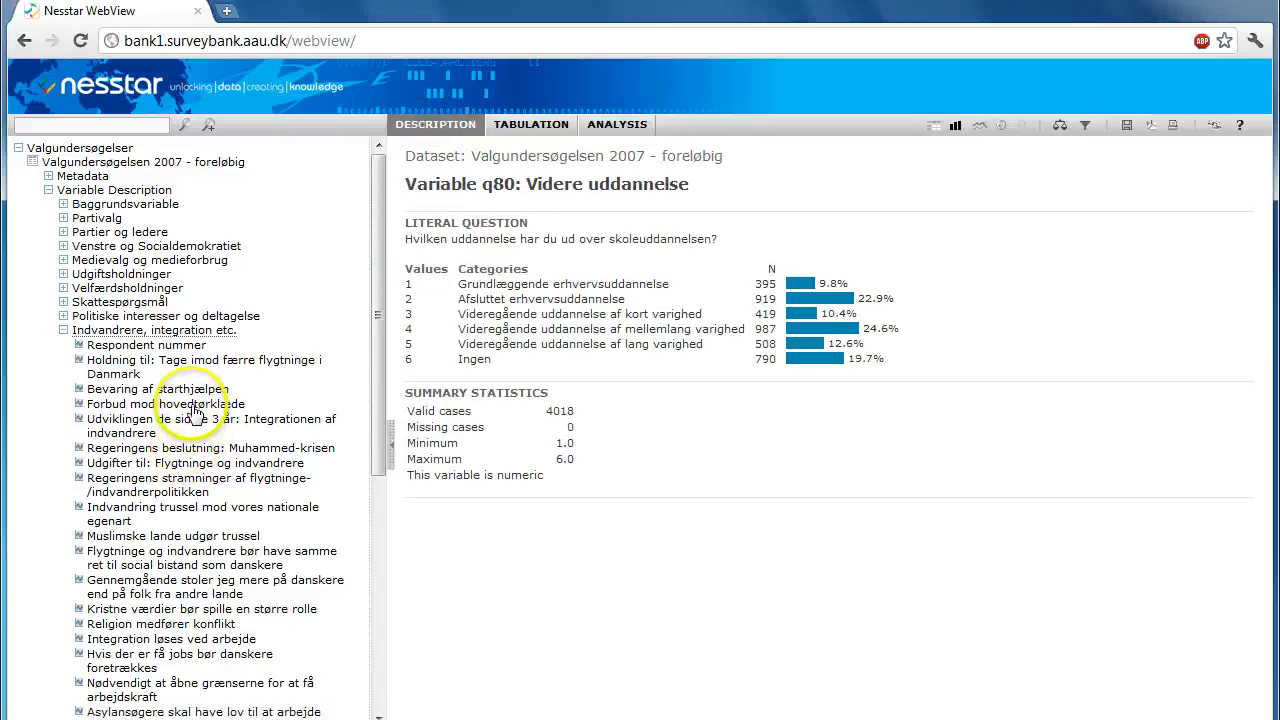
click(180, 404)
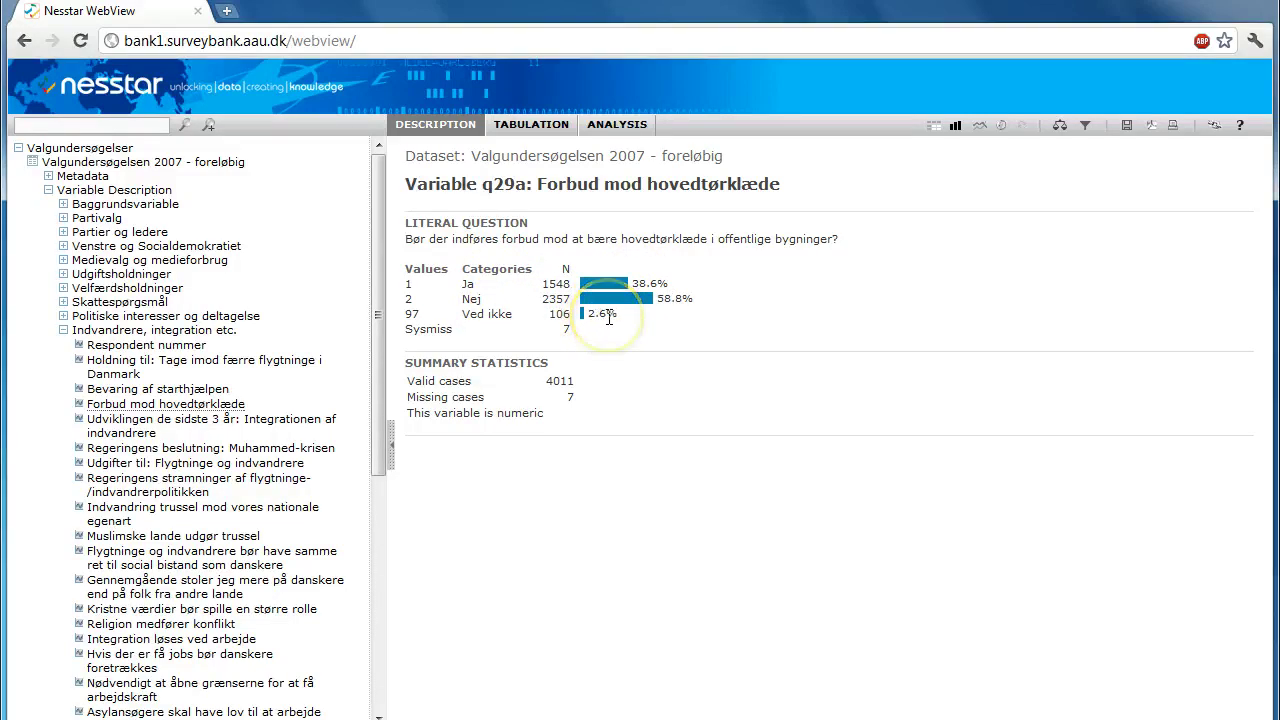
Return to the tabulation and add Forbud mod hovedtørklæde as the column variable.
click(527, 127)
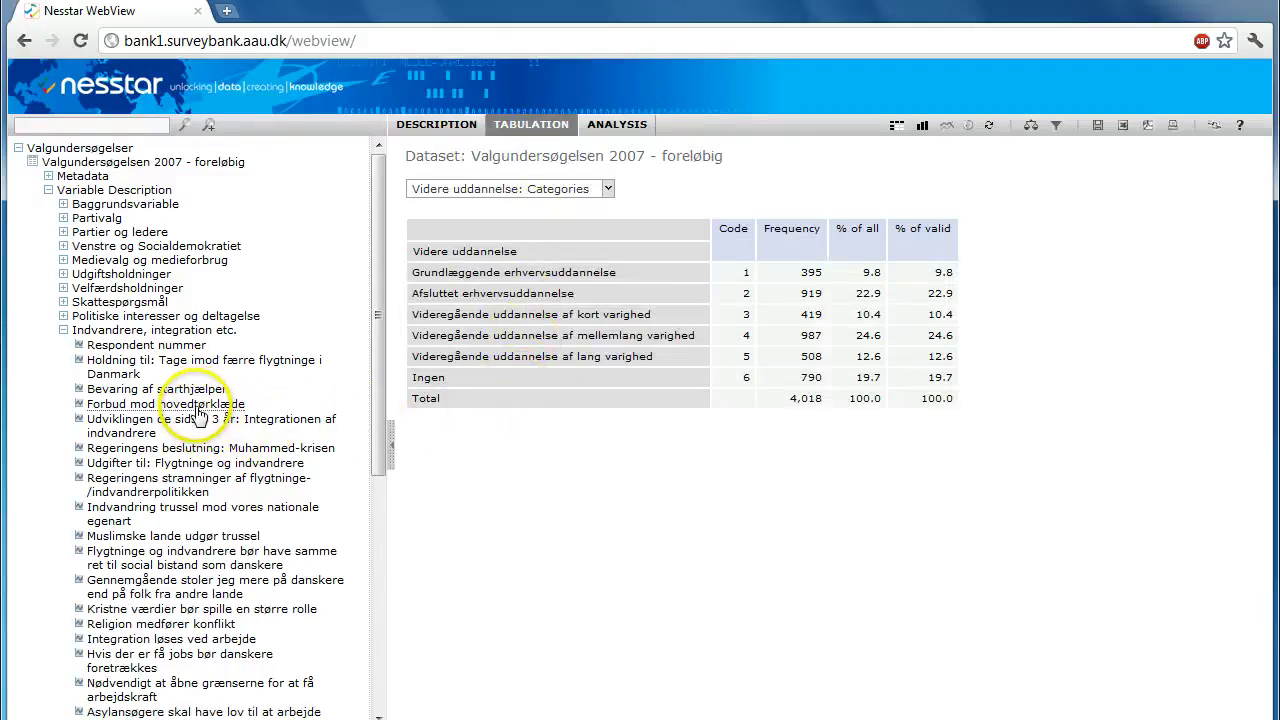
click(198, 410)
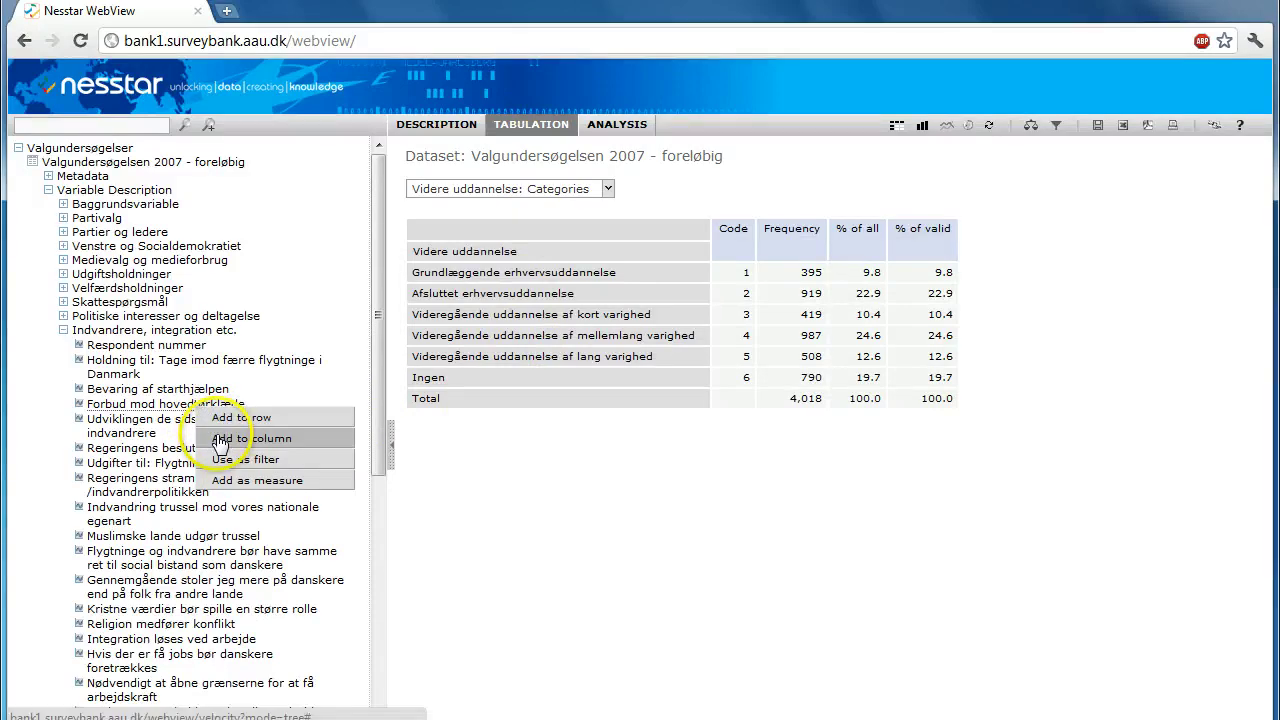
click(220, 438)
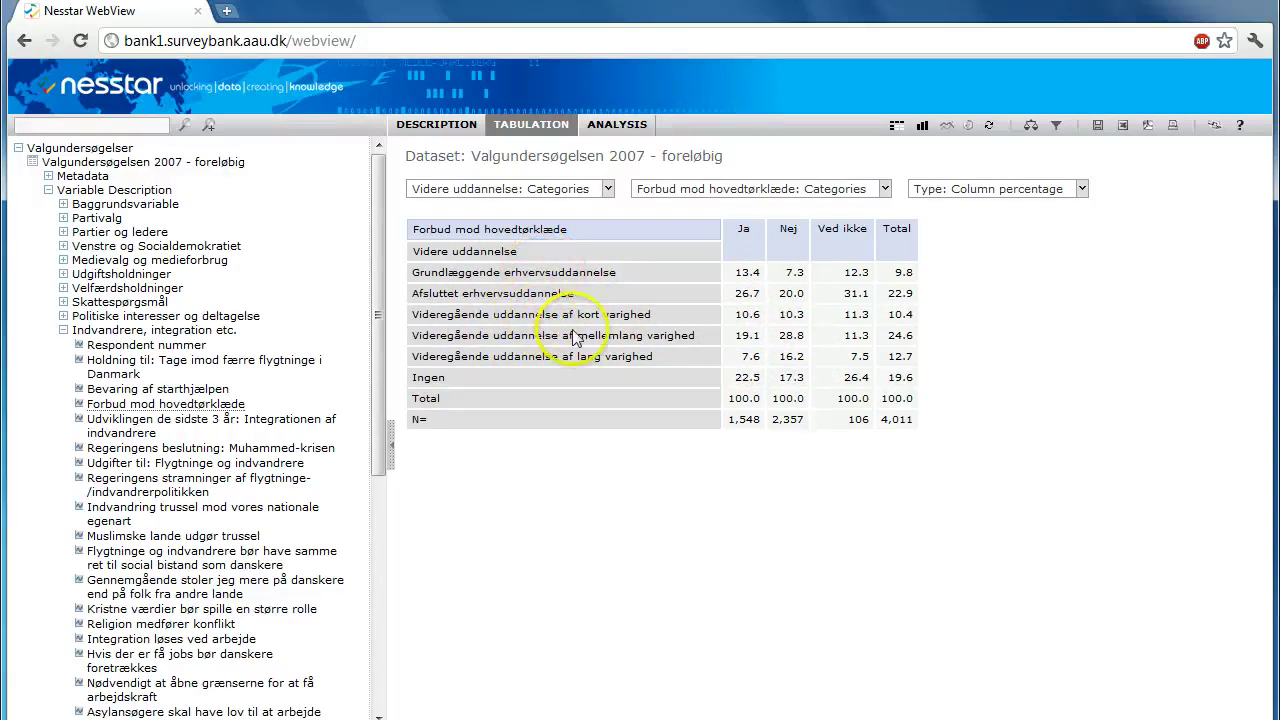
Show the crosstab as row percentages and exclude the Ved ikke category from Forbud mod hovedtørklæde.
click(985, 189)
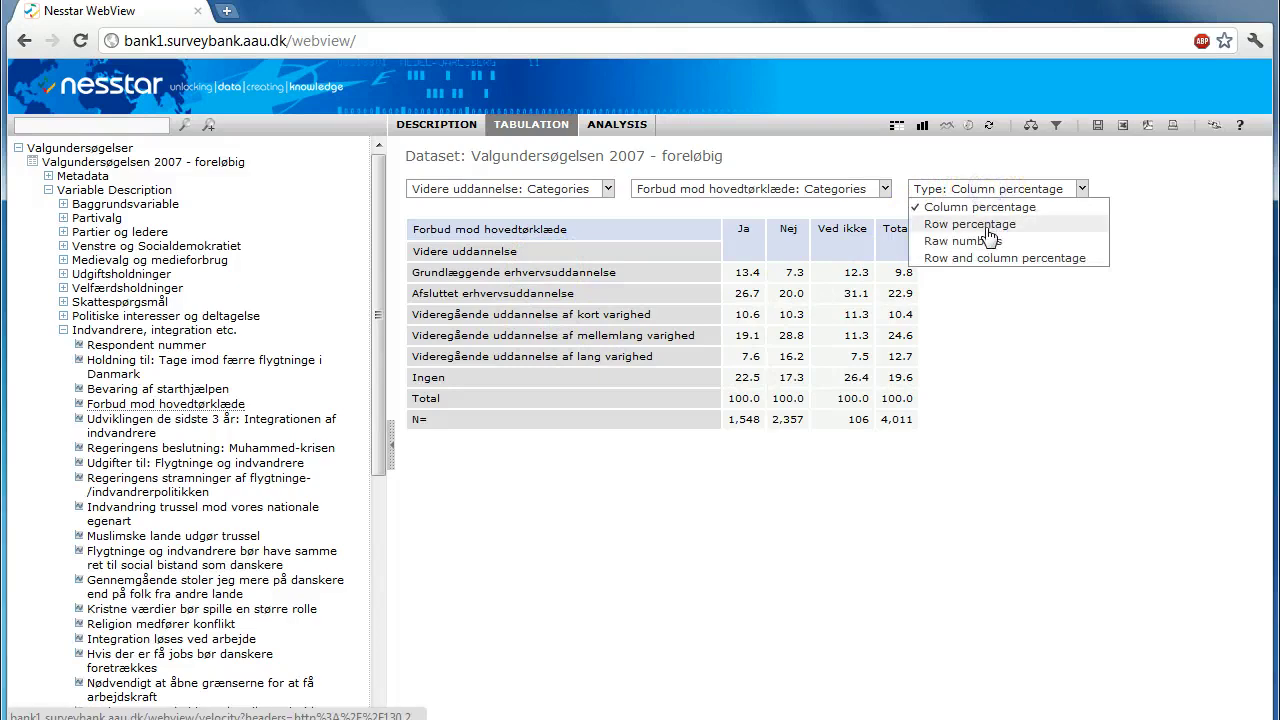
click(970, 224)
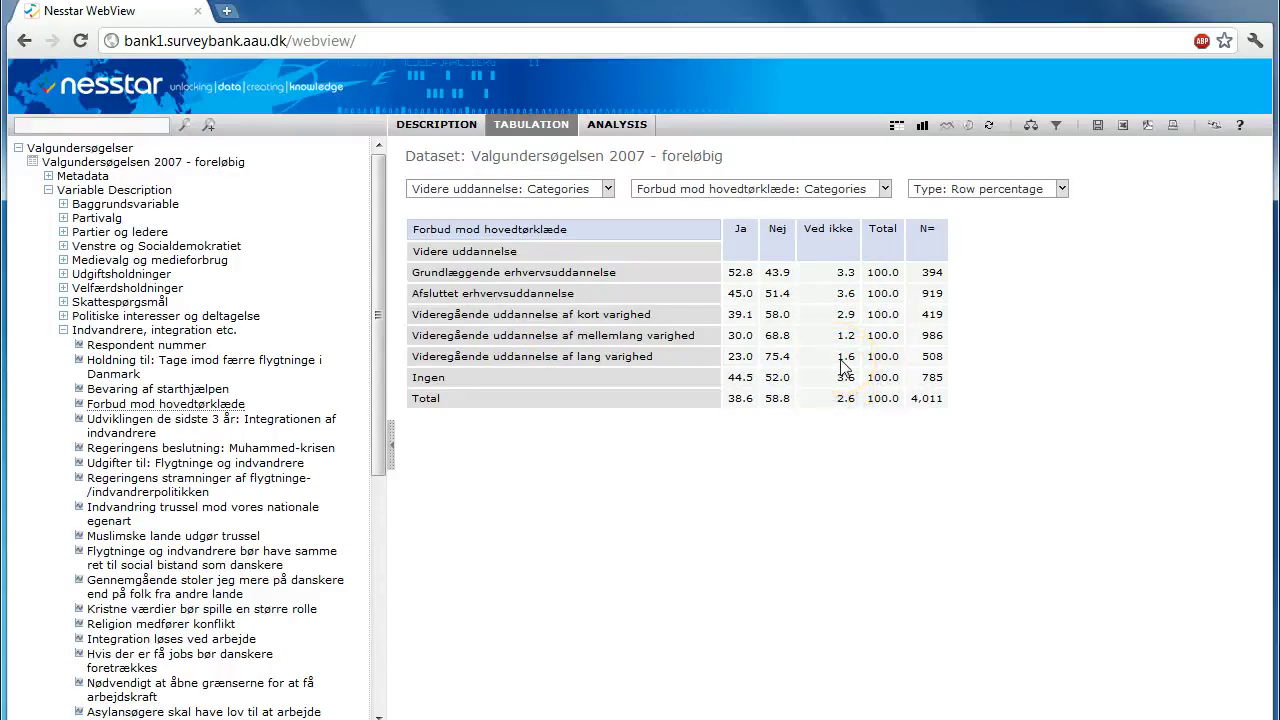
click(834, 190)
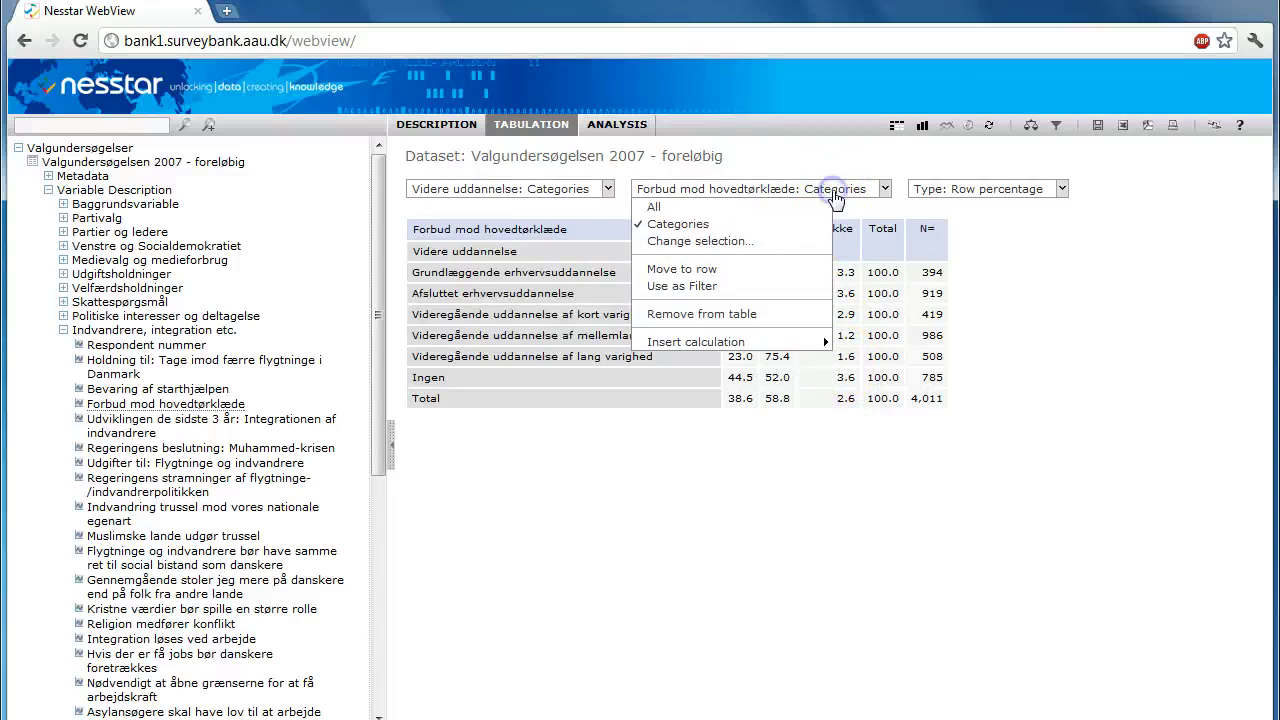
click(729, 241)
click(711, 306)
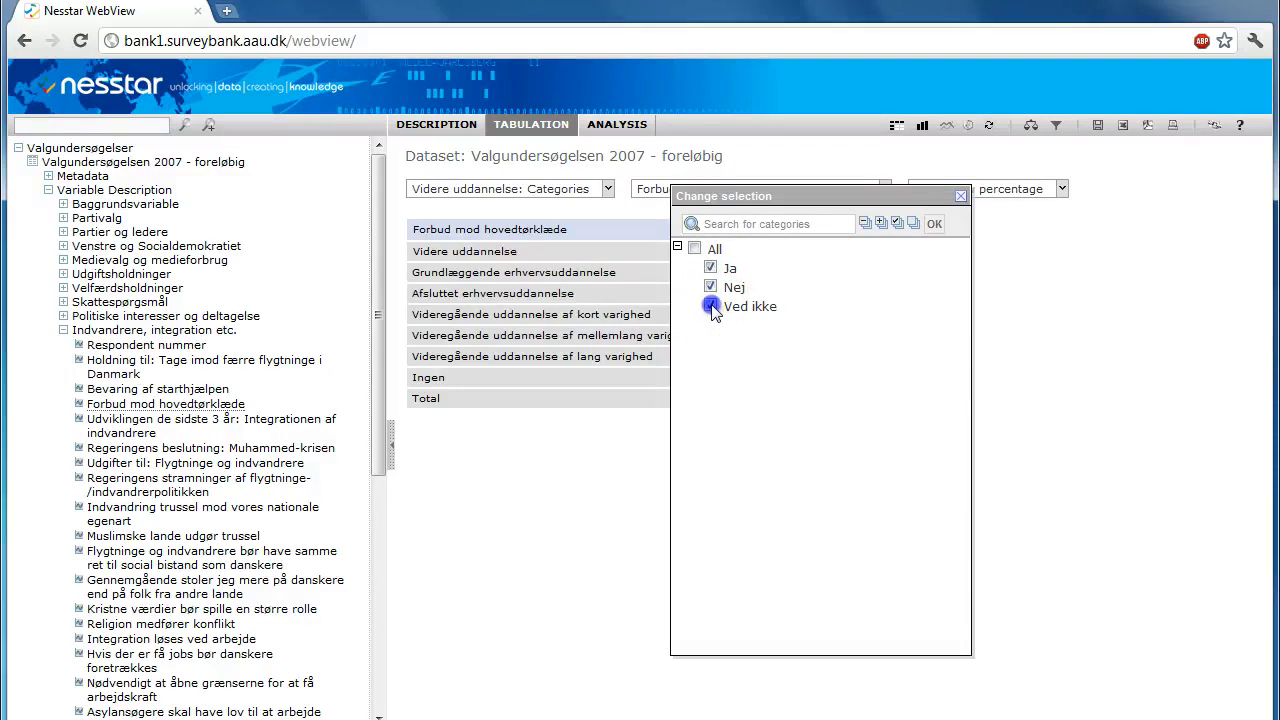
click(934, 223)
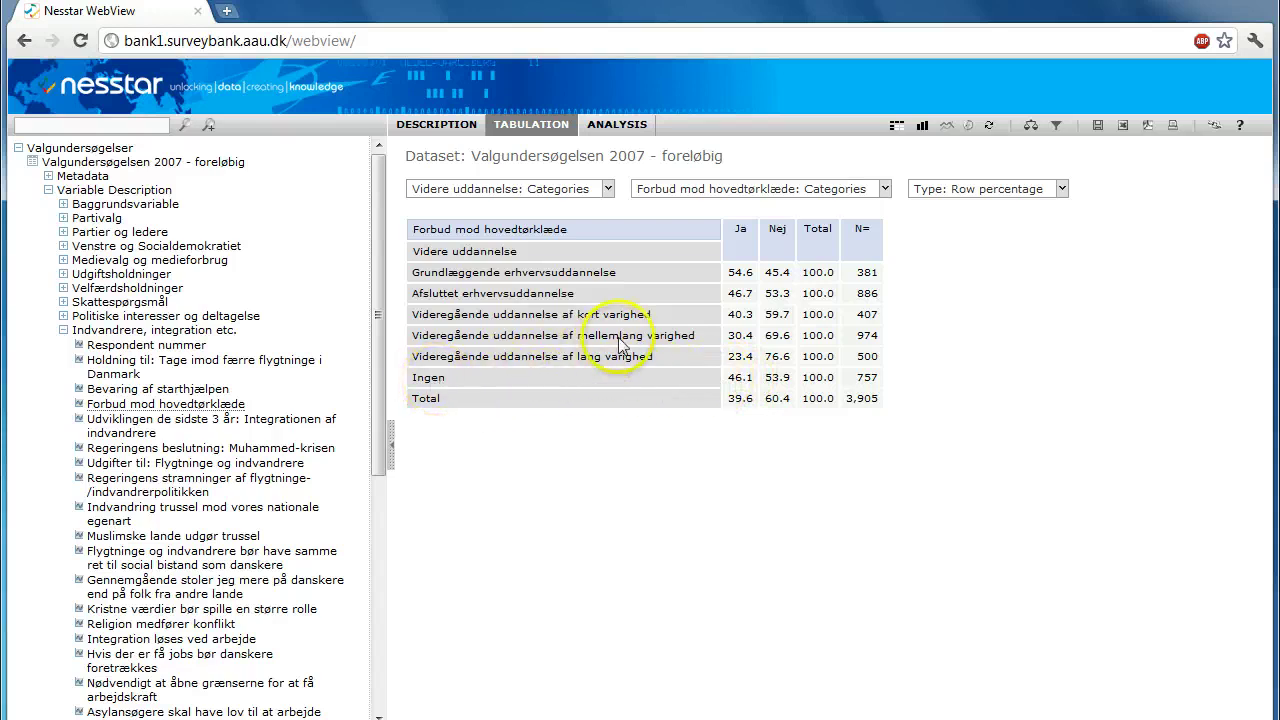
Alternate the crosstab between column and row percentages to compare them, ending on column percentage.
click(1063, 189)
click(1068, 208)
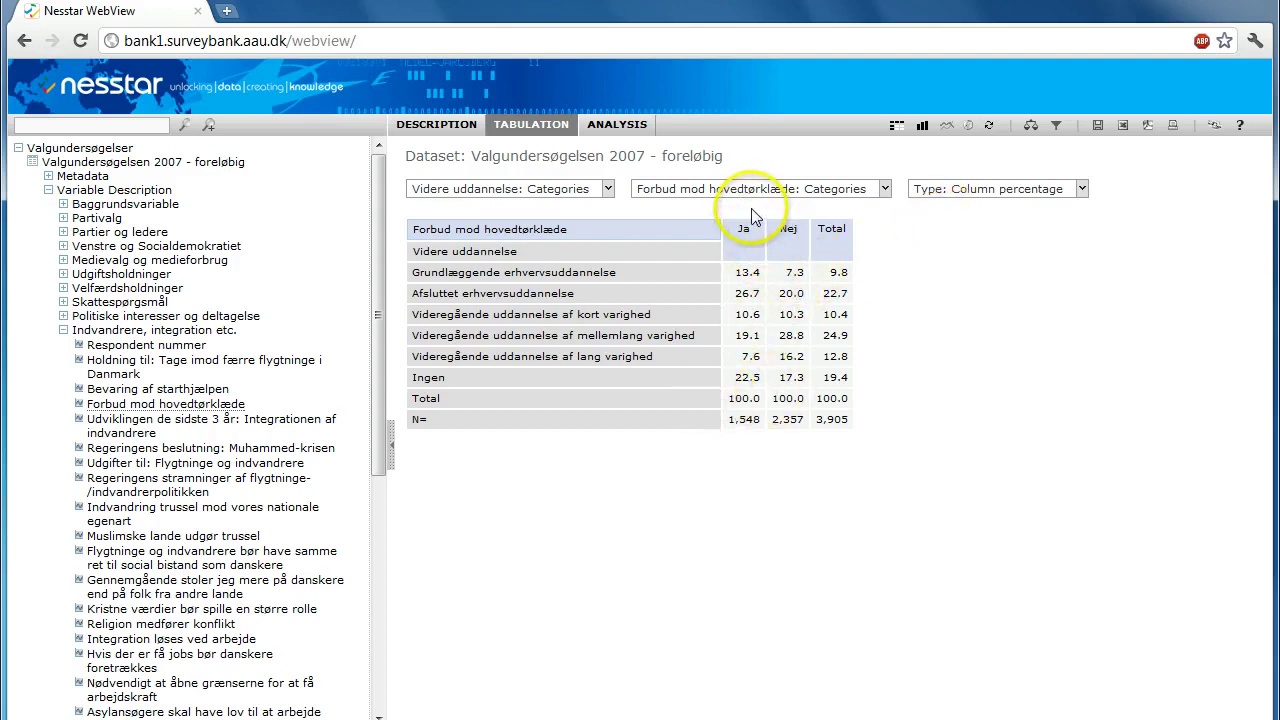
click(990, 189)
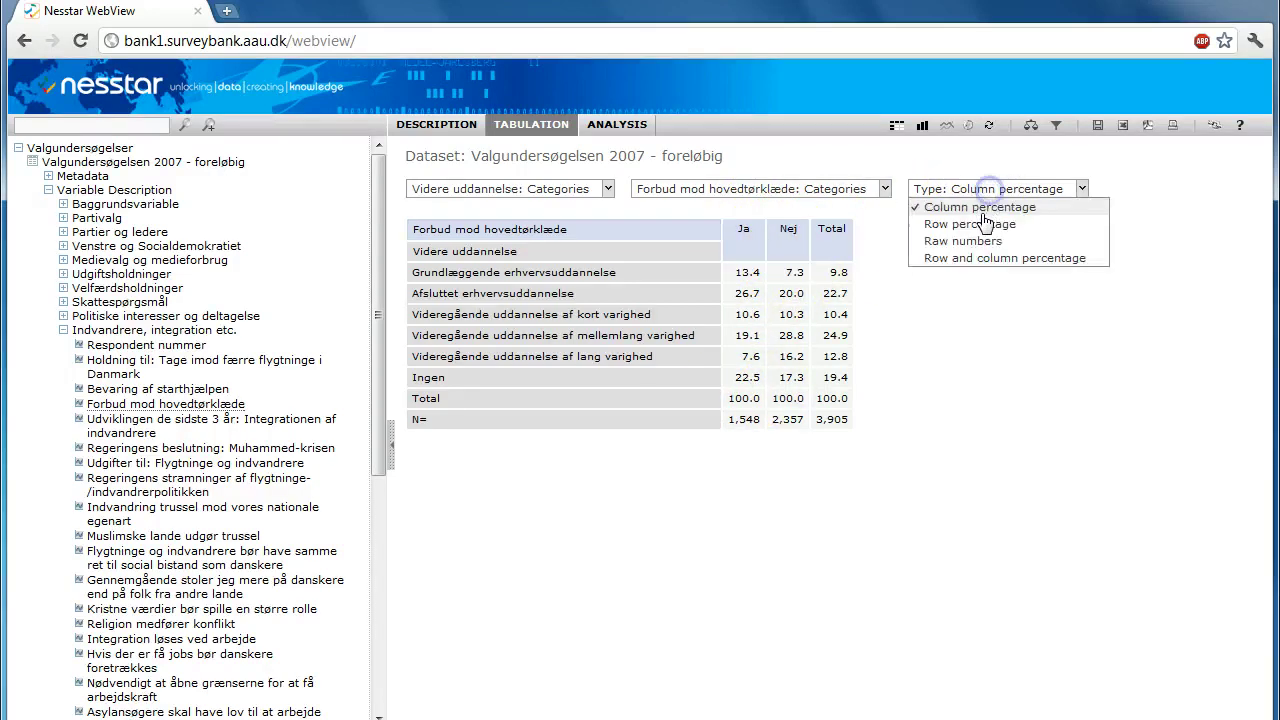
click(985, 219)
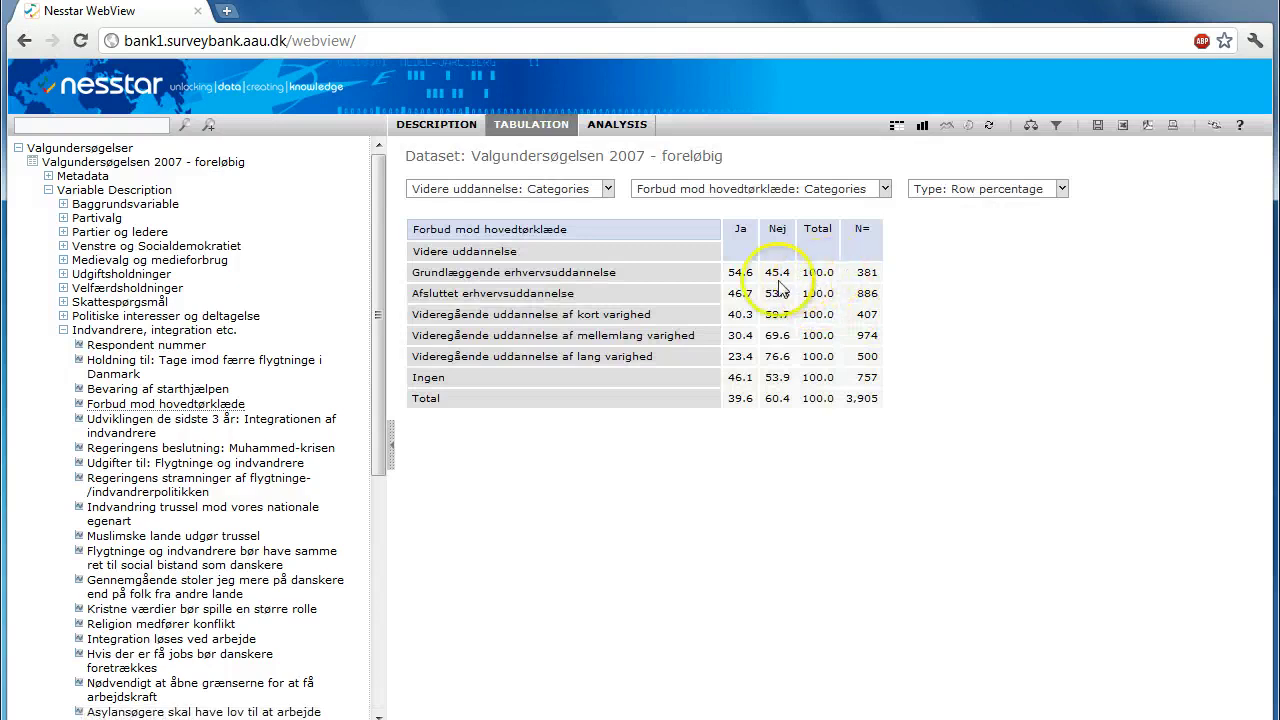
click(960, 196)
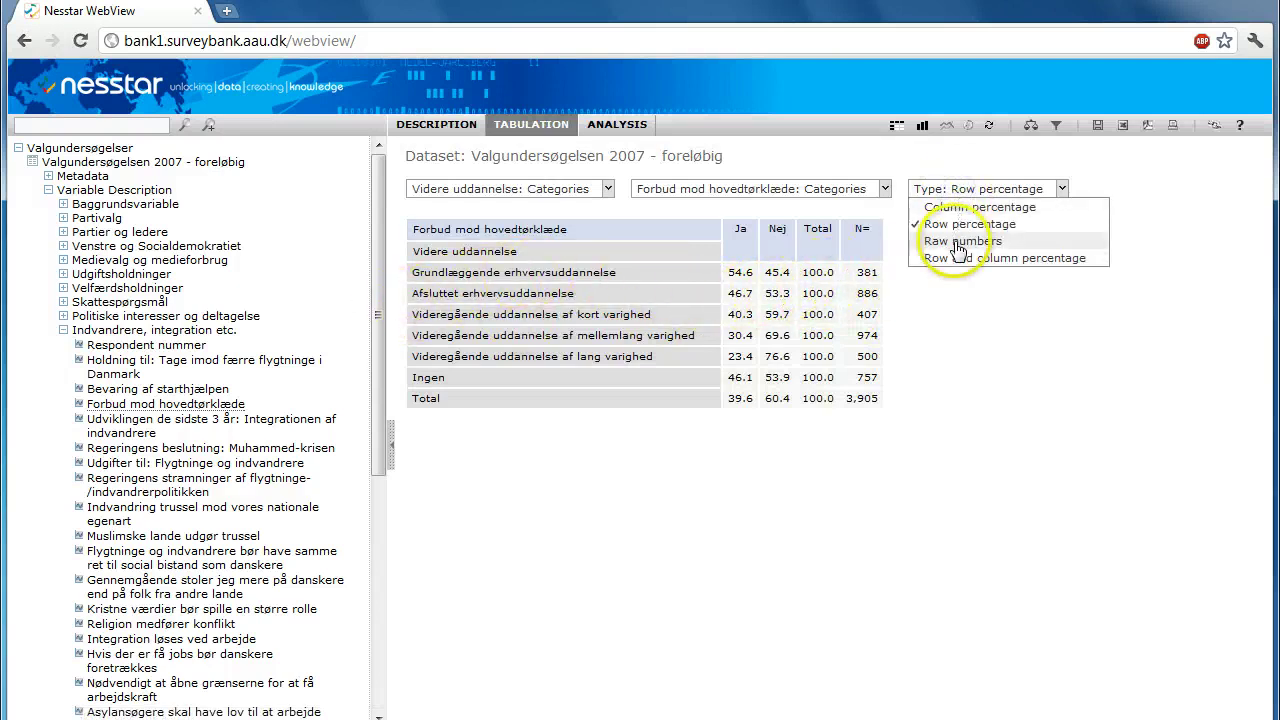
click(955, 207)
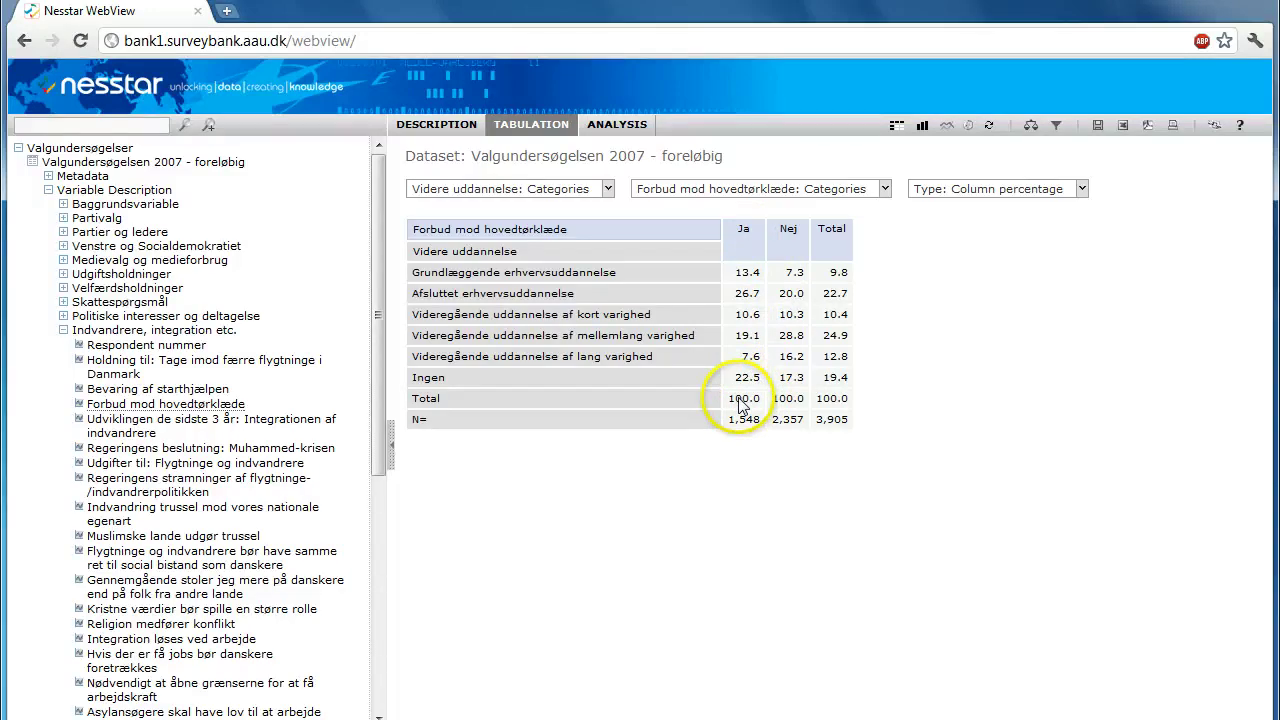
Show the crosstab as row percentages and remove Forbud mod hovedtørklæde from the table.
click(956, 192)
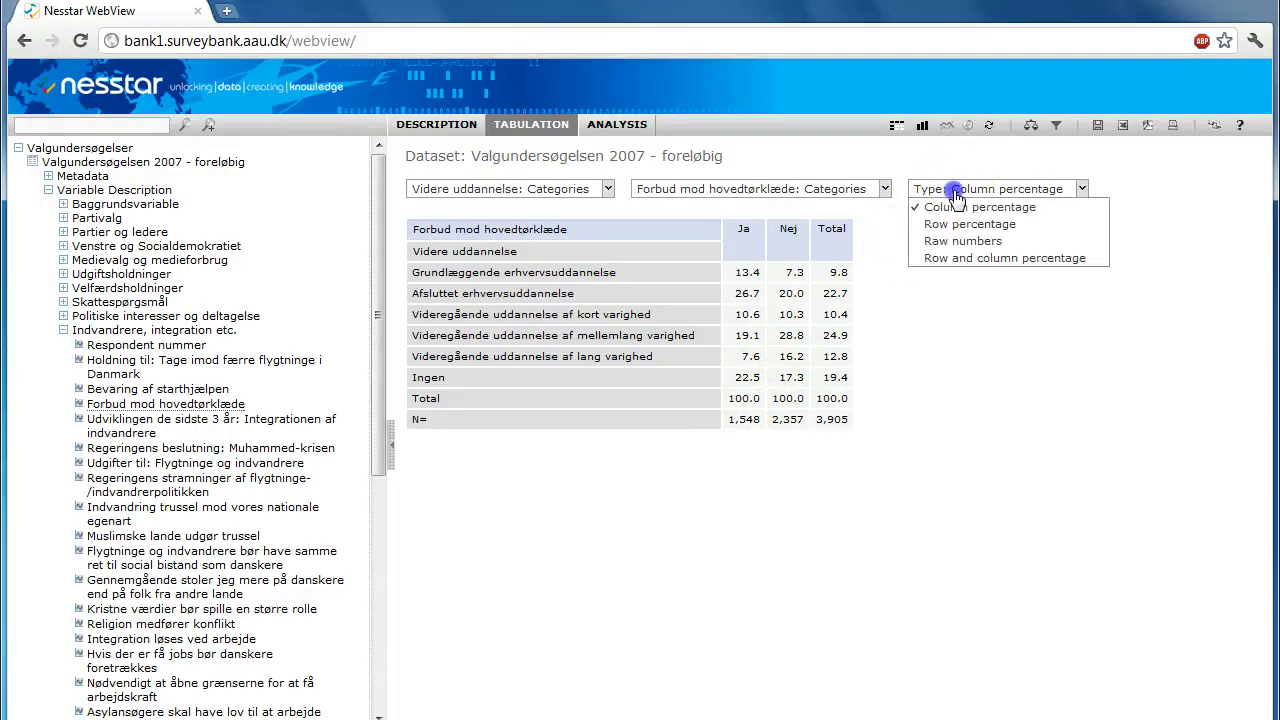
click(958, 225)
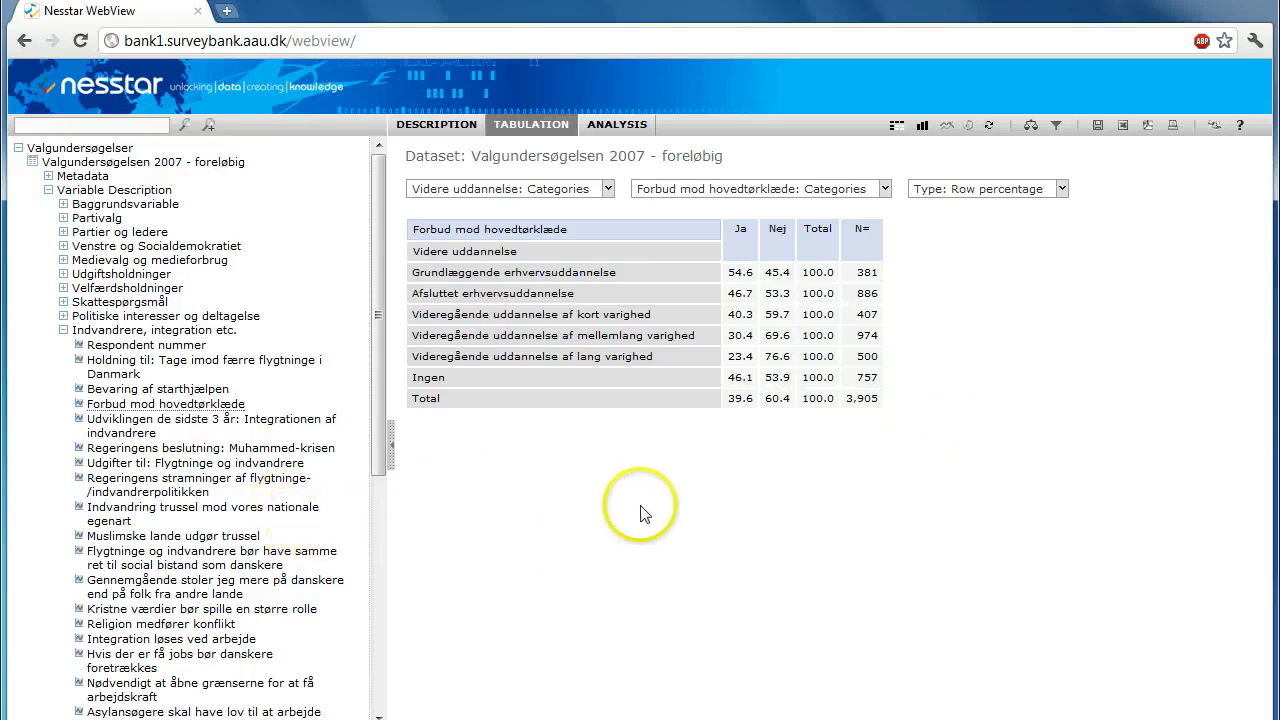
click(885, 189)
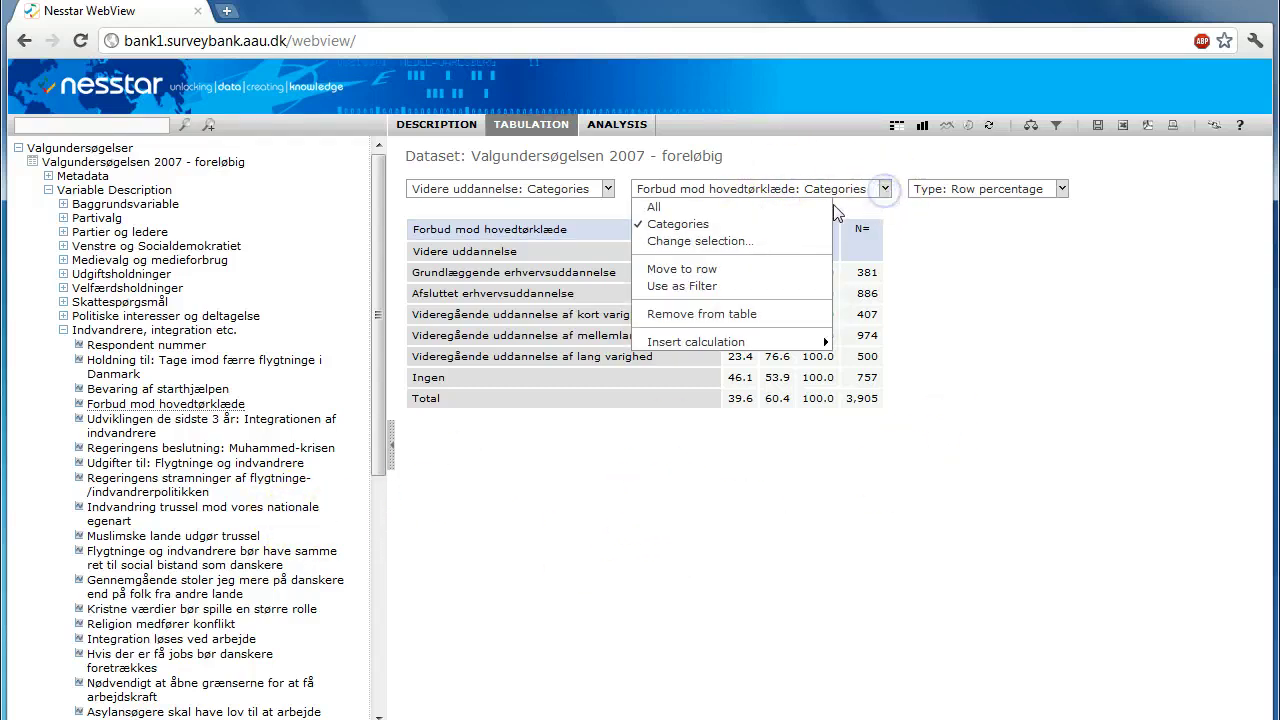
click(721, 316)
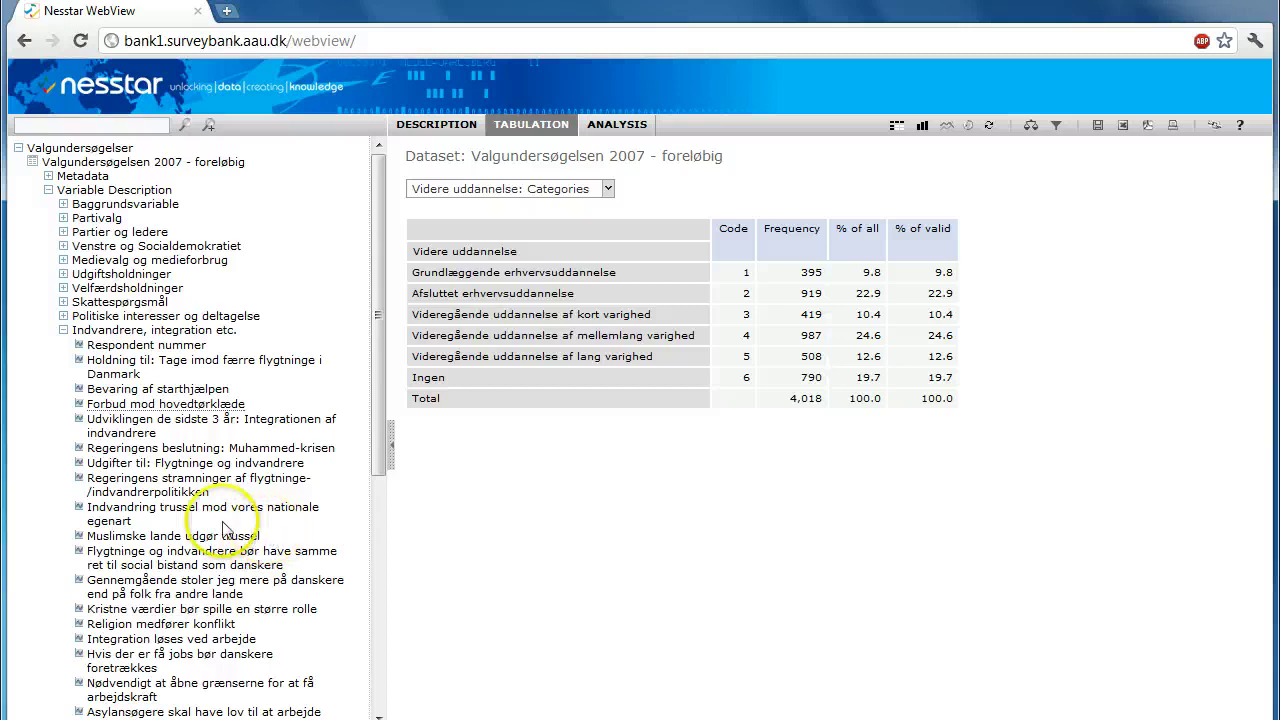
Add Indvandring trussel mod vores nationale egenart as the column variable, and remove it from the table again.
click(128, 515)
click(145, 535)
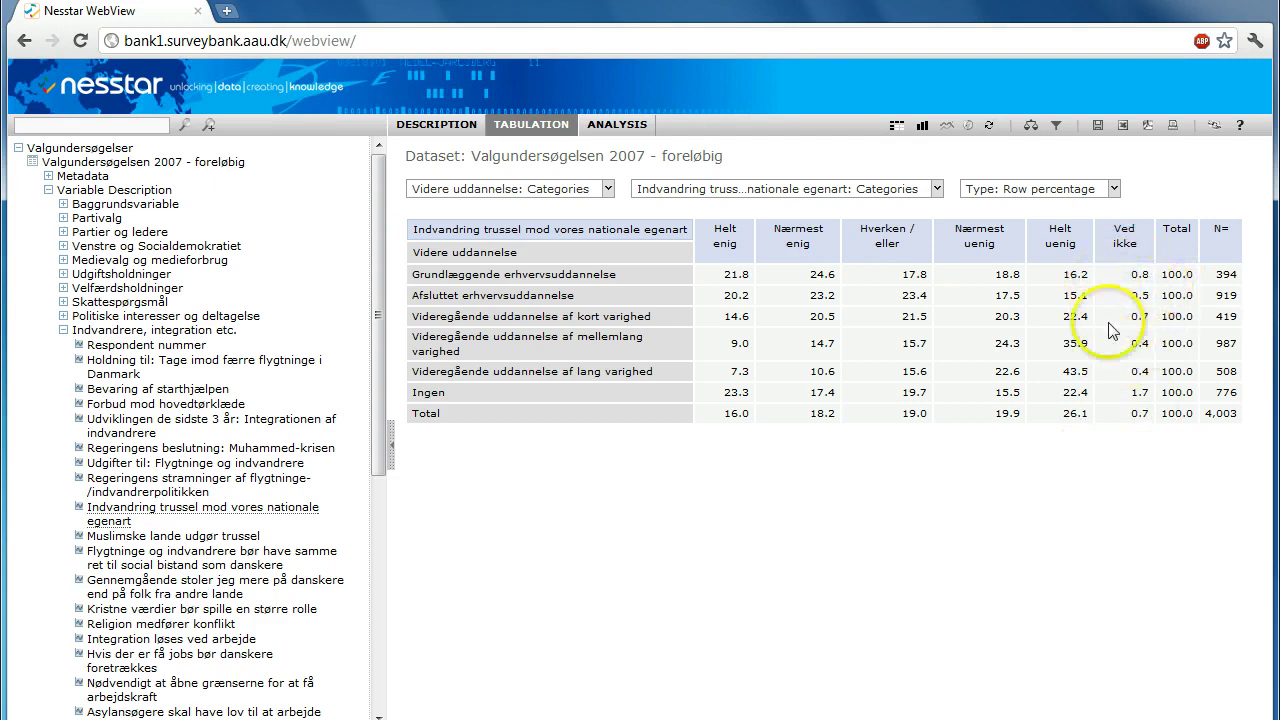
click(936, 188)
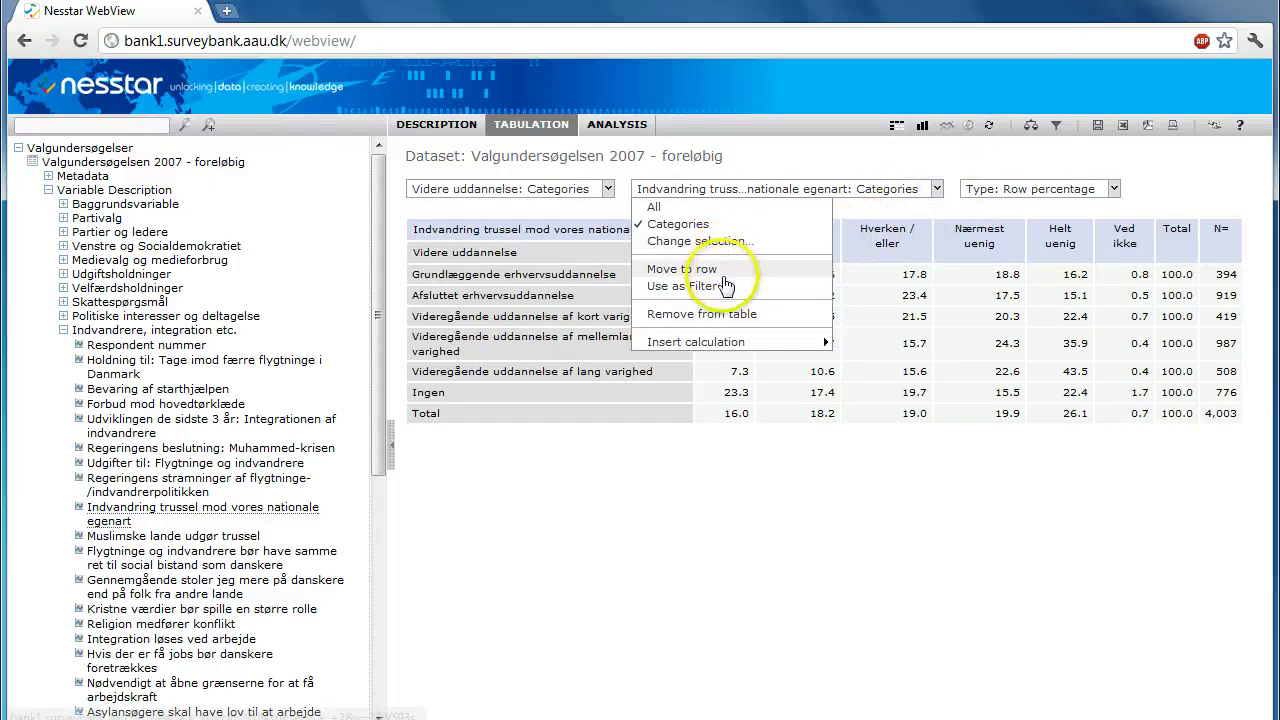
click(722, 314)
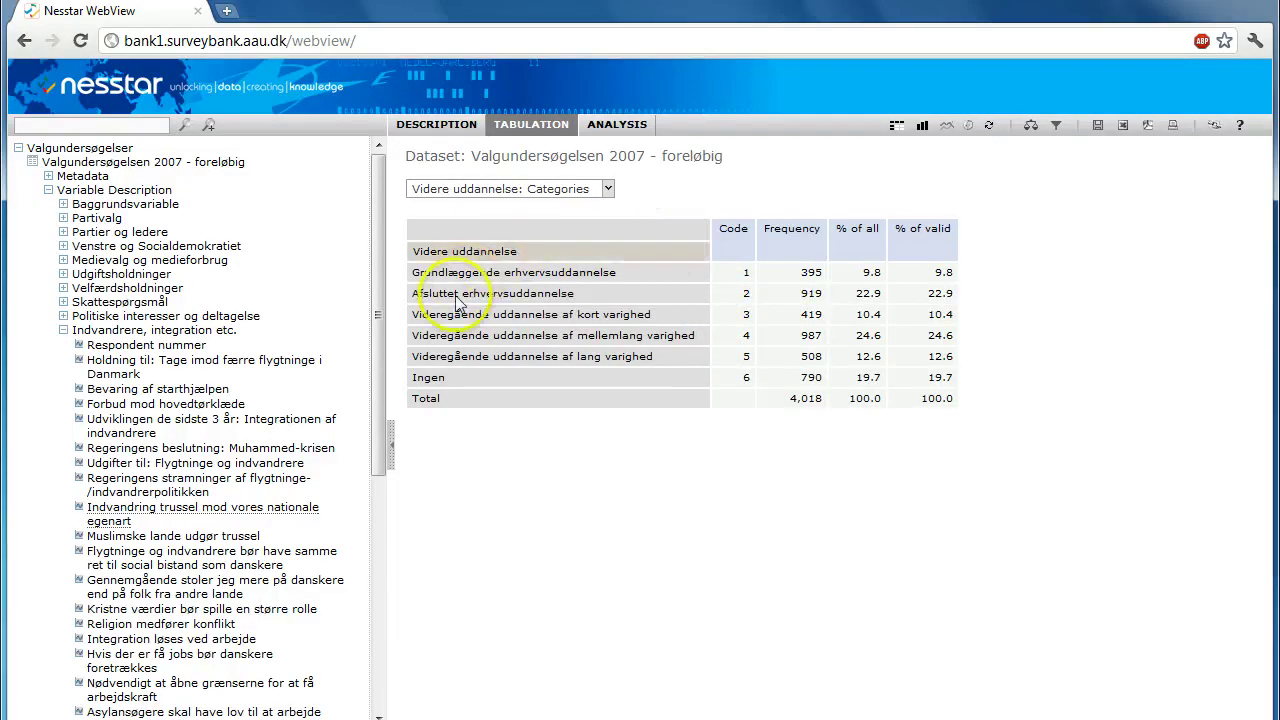
Add Indvandring trussel mod vores nationale egenart as the column variable and exclude its Ved ikke category.
right_click(290, 512)
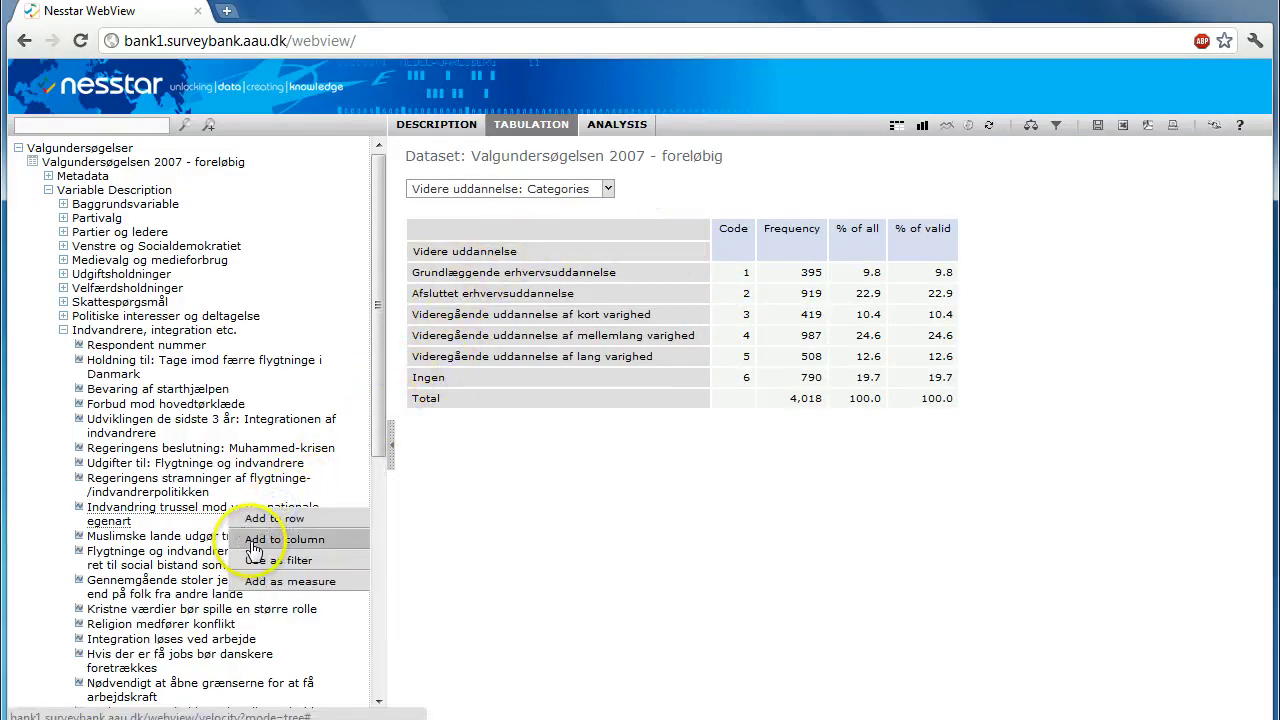
click(252, 545)
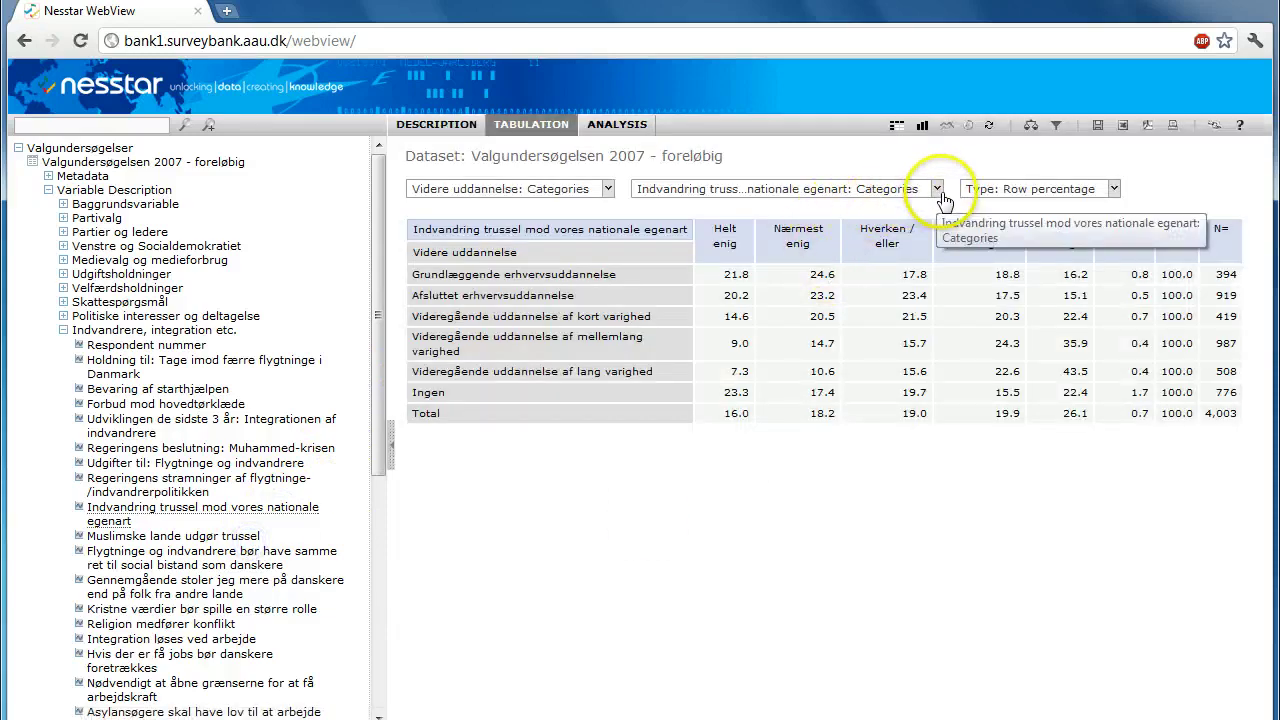
click(937, 189)
click(700, 241)
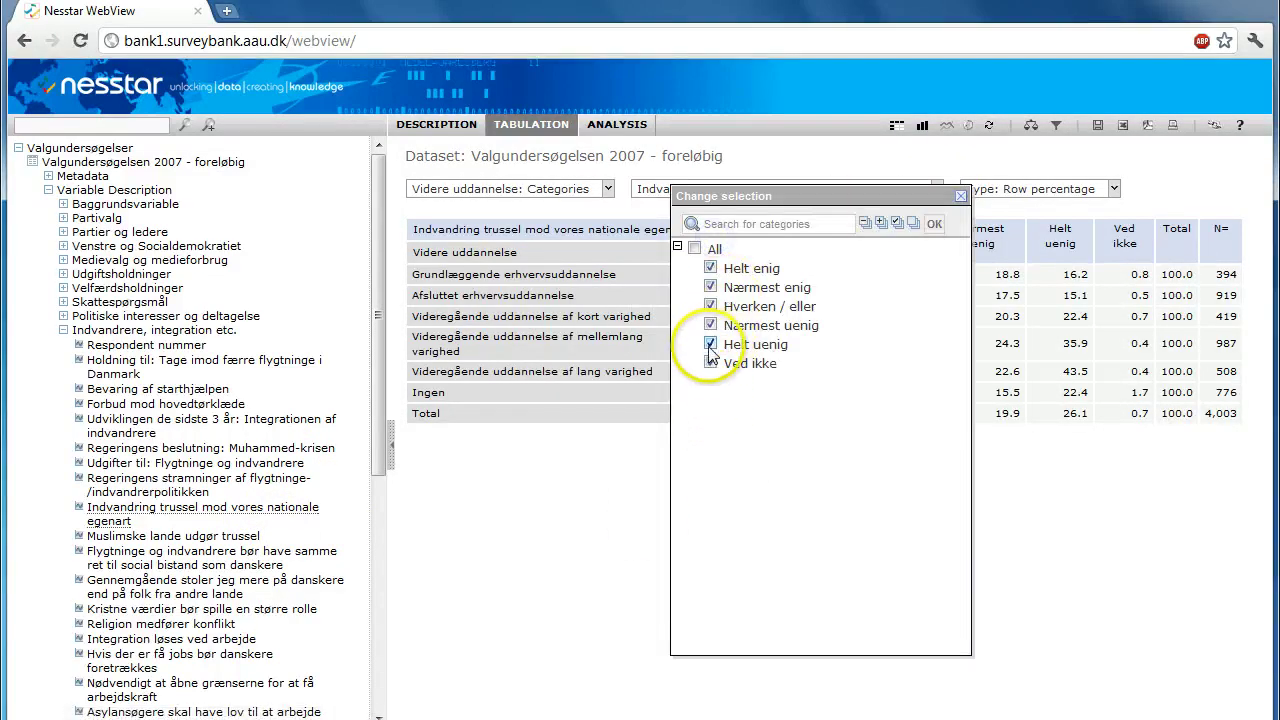
click(710, 363)
click(934, 223)
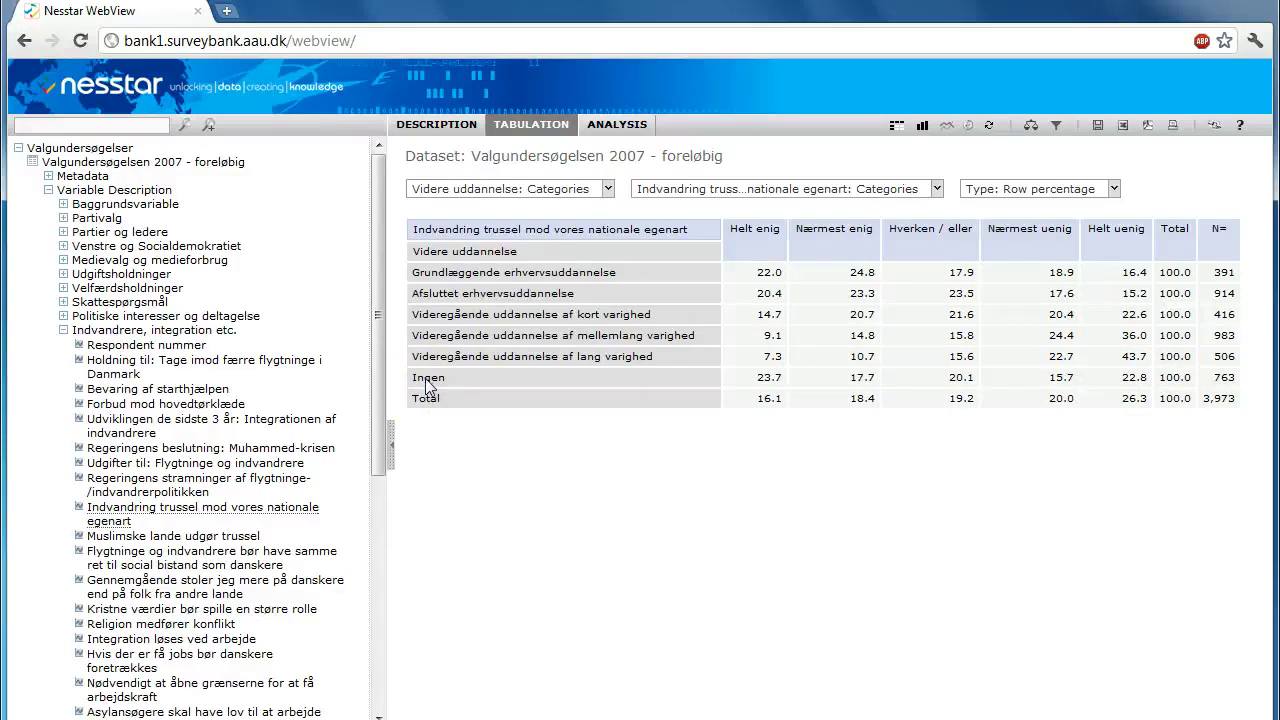
View the crosstab as column percentages, check the variable descriptions, and return the tabulation to row percentages.
click(1043, 191)
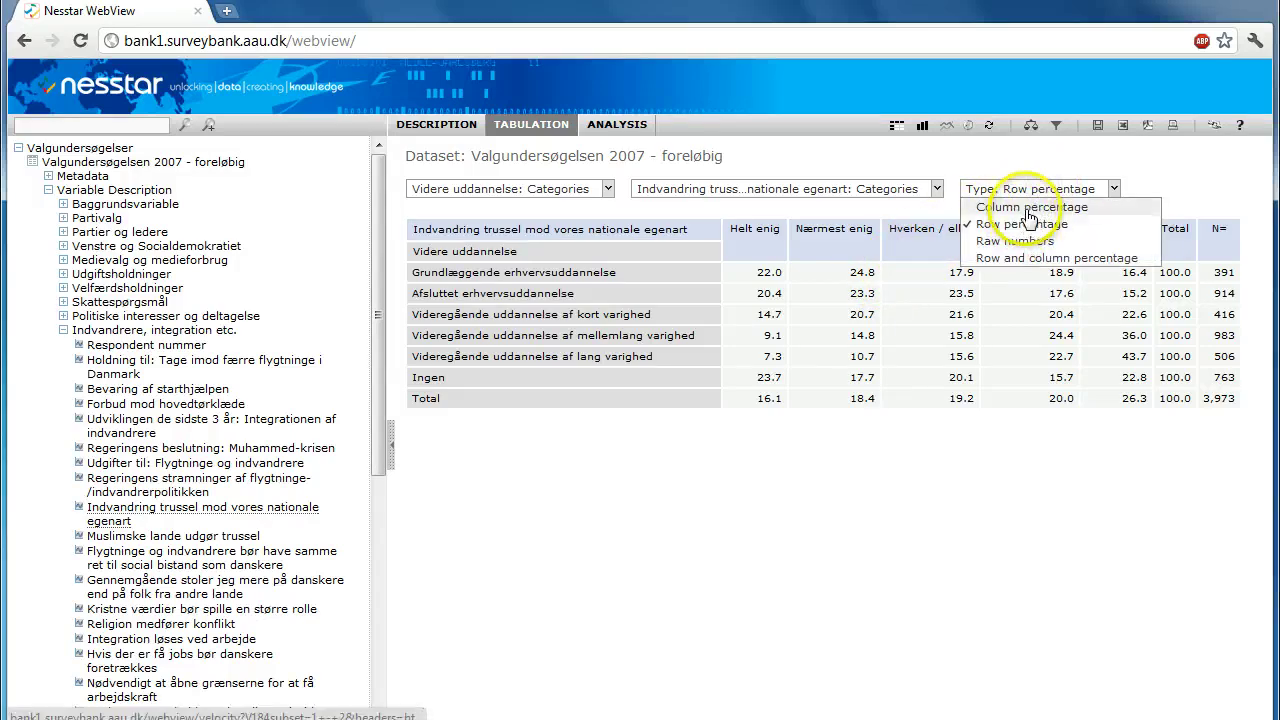
click(1030, 208)
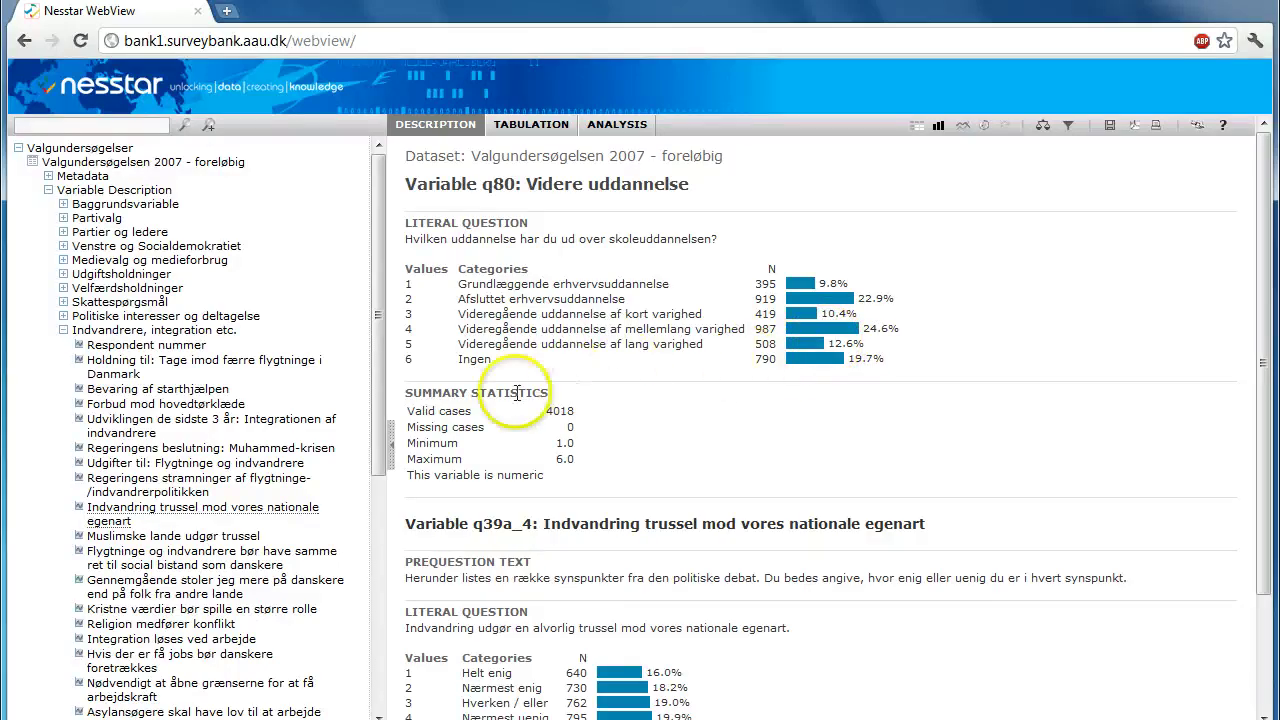
click(531, 123)
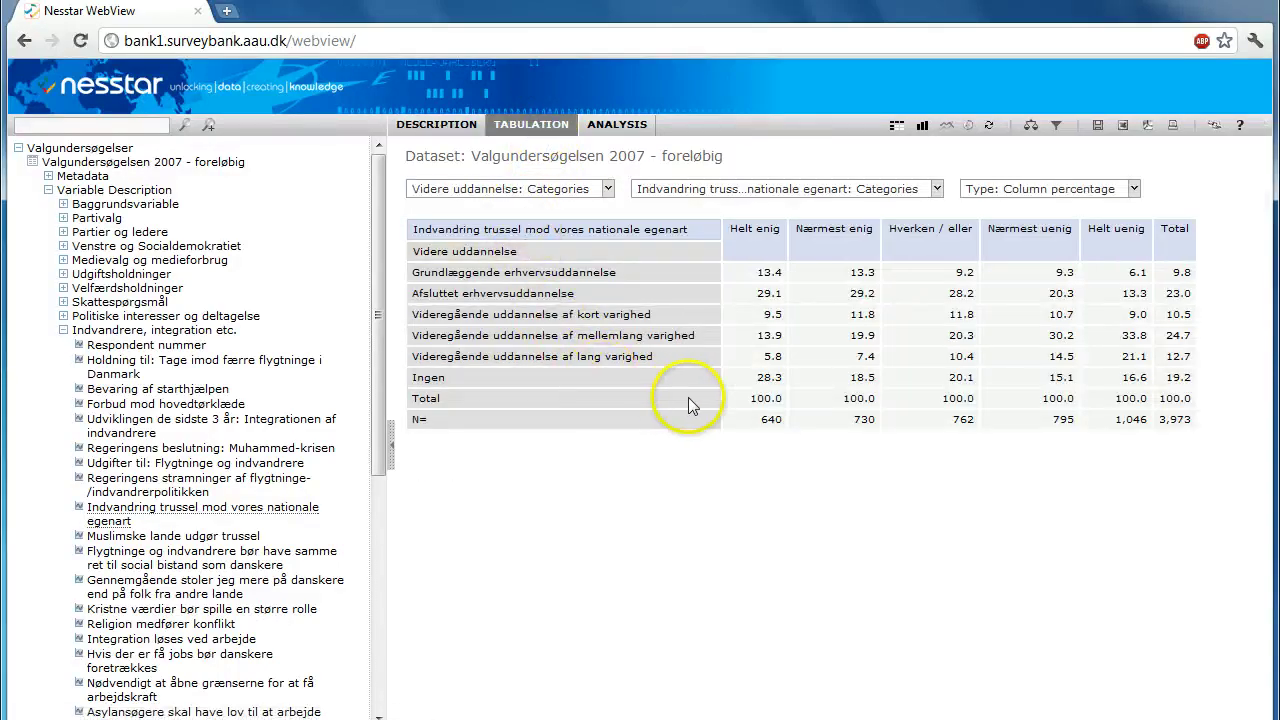
click(1022, 188)
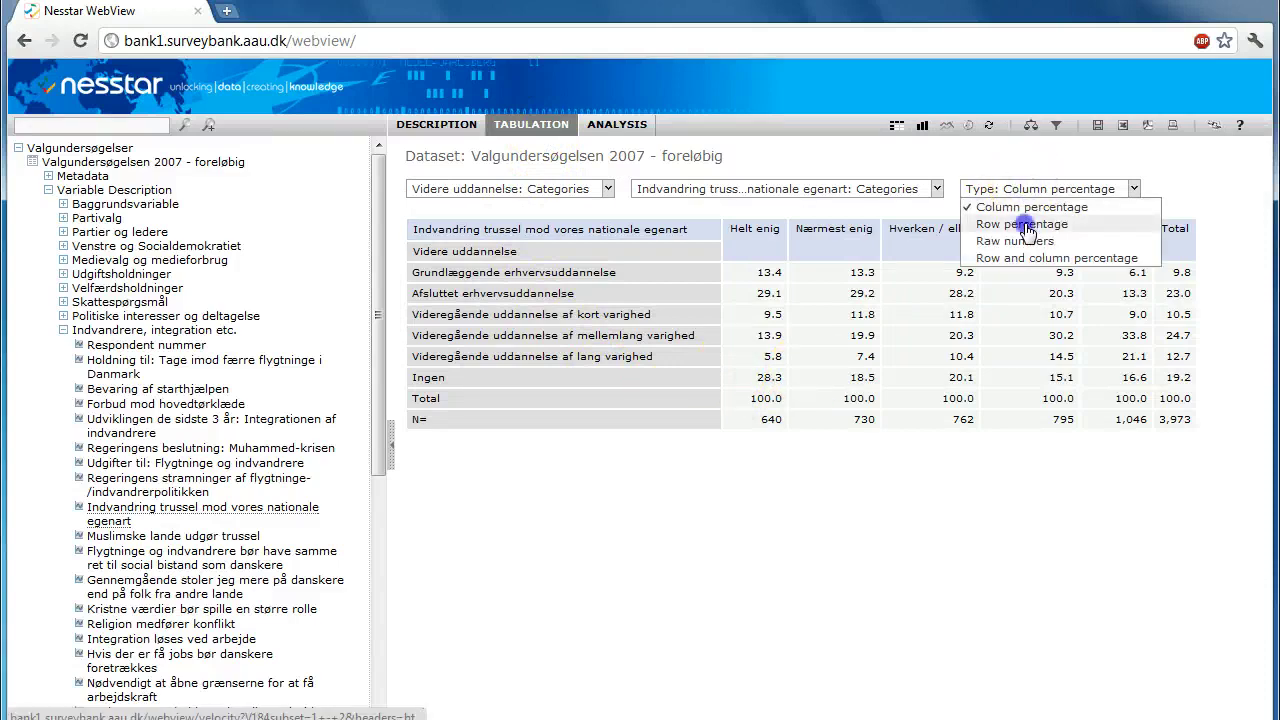
click(1024, 224)
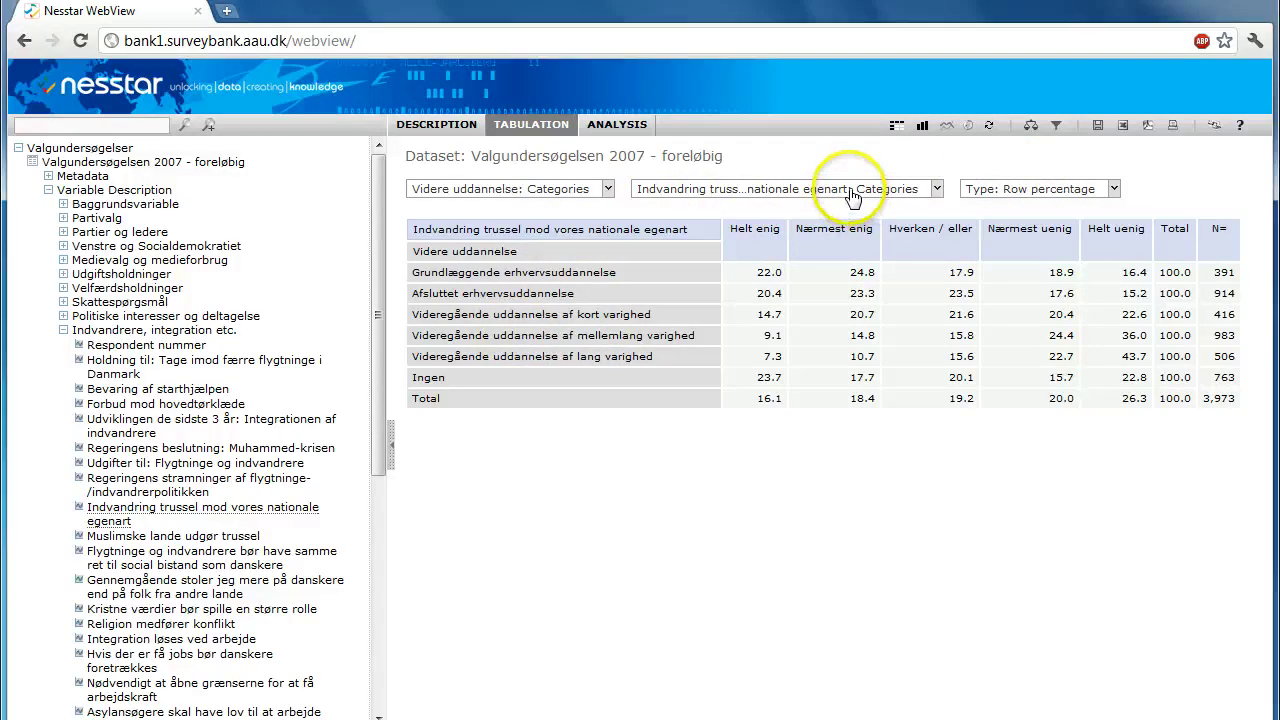
Swap the table's axes, with Indvandring trussel mod vores nationale egenart in rows and Videre uddannelse in columns, and show column percentages.
click(800, 192)
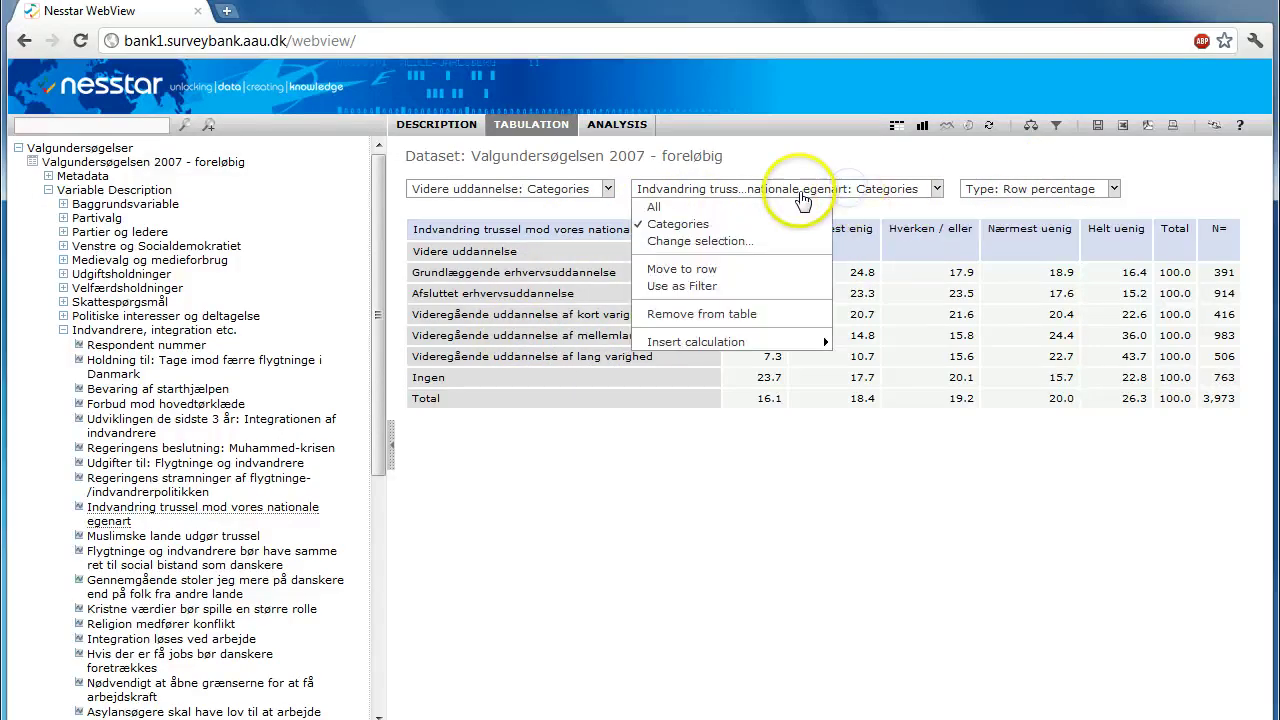
click(730, 271)
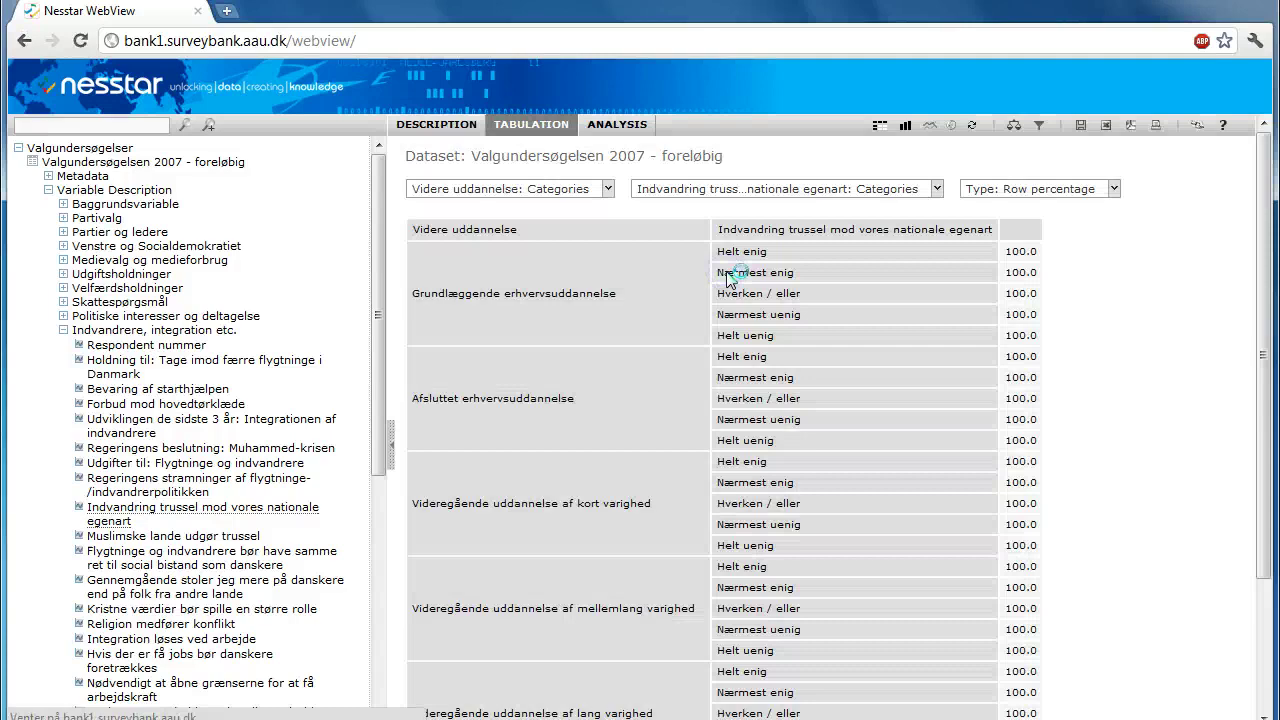
click(563, 189)
click(524, 272)
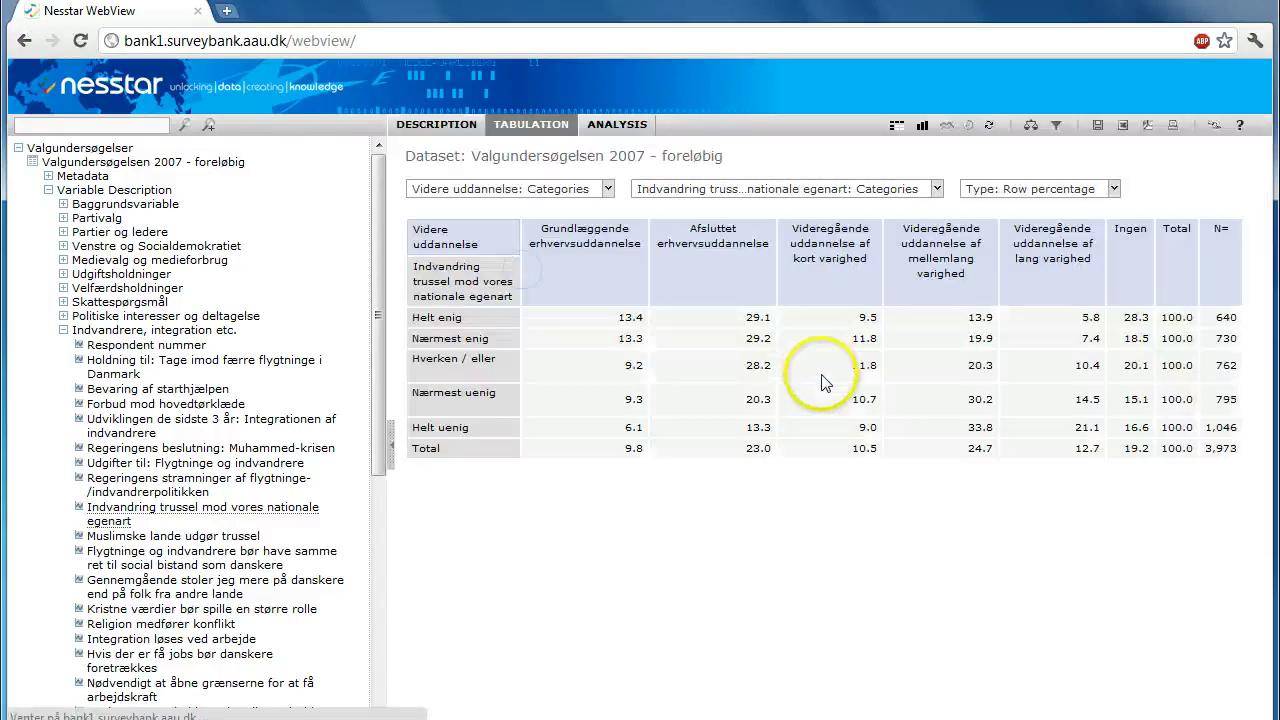
click(1017, 199)
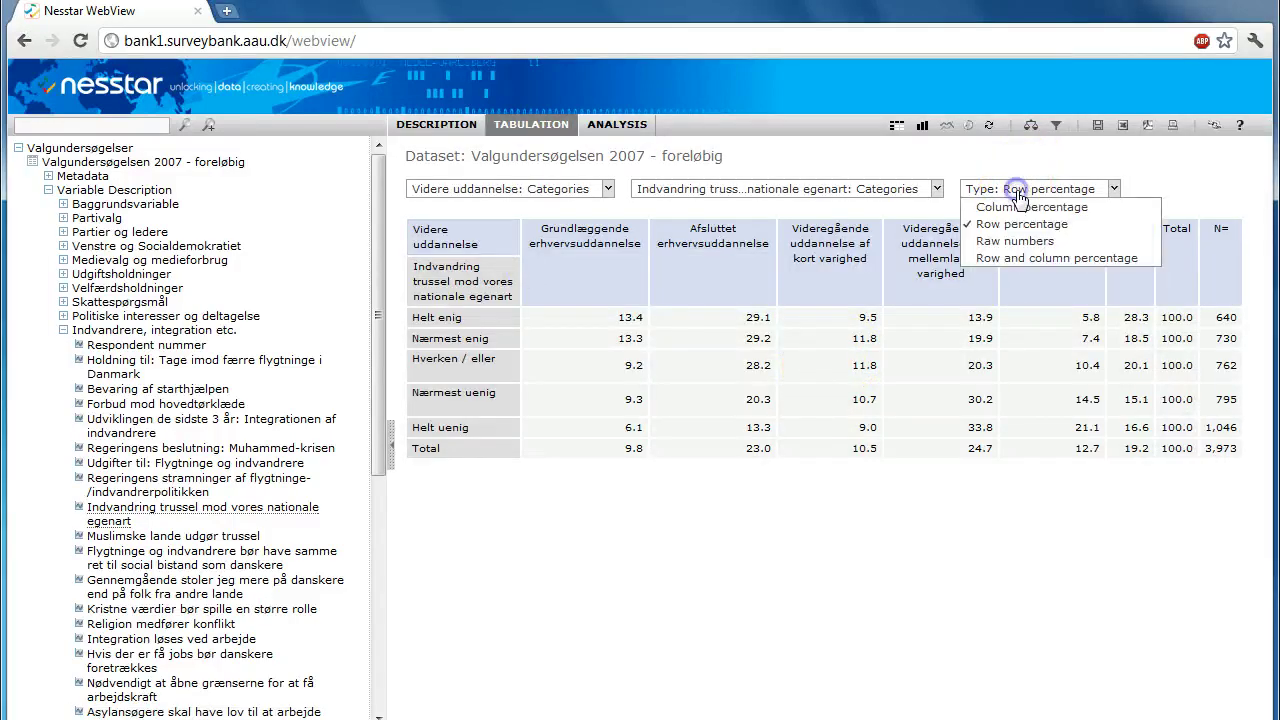
click(1015, 207)
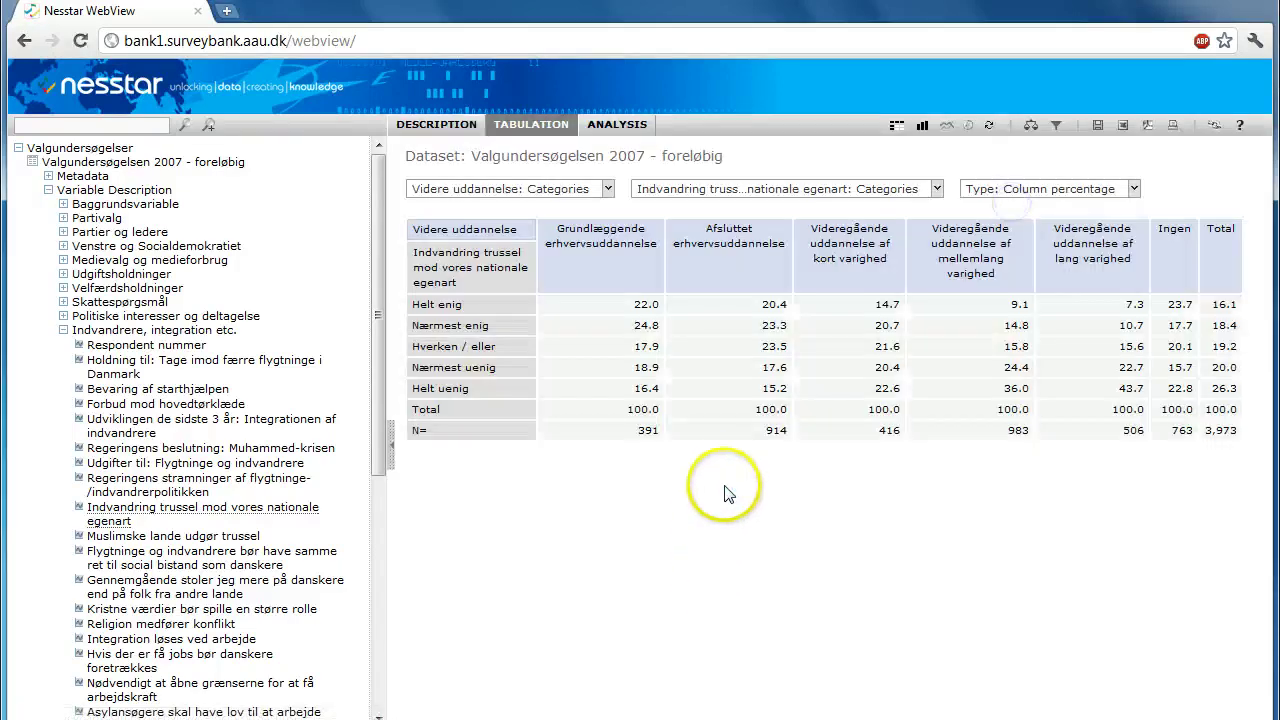